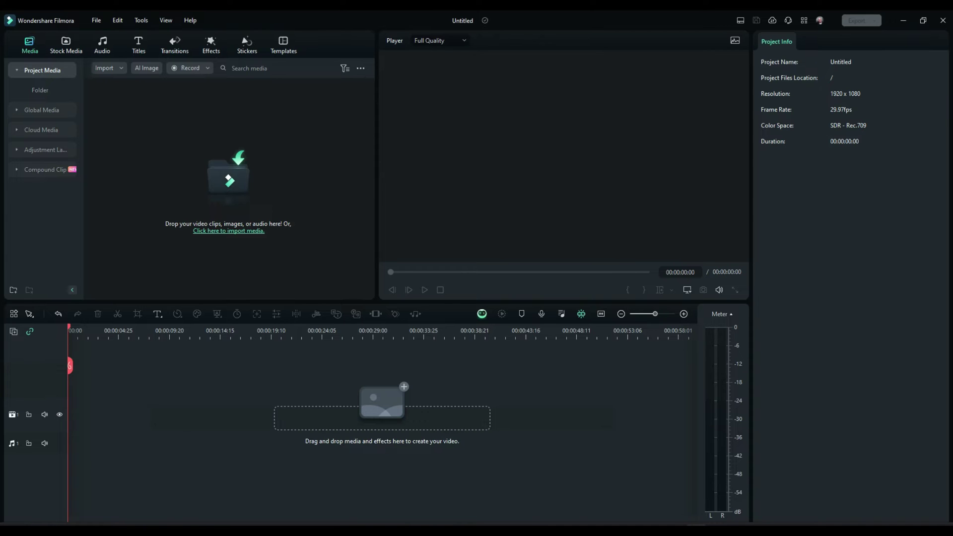
# Bring MRA Routeplanner forward, widen it to show the whole Dag 07 route, and list the Save as formats
pyautogui.hotkey('alt', 'Tab')
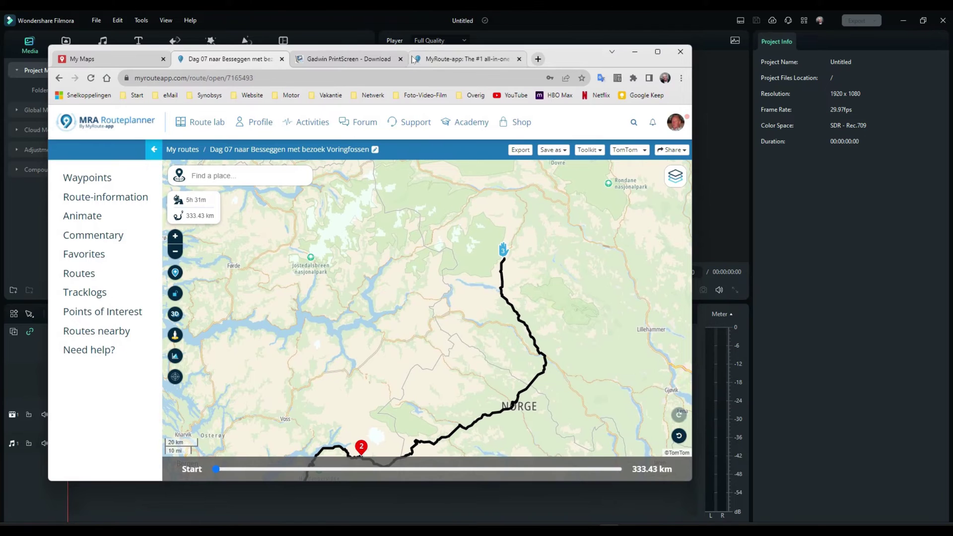
pyautogui.moveTo(691, 243); pyautogui.dragTo(837, 244)
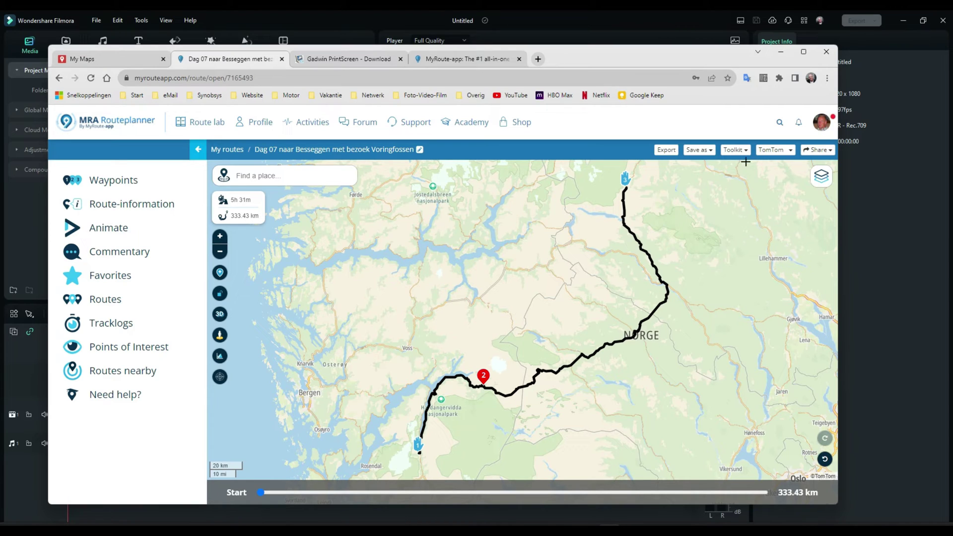
pyautogui.click(710, 153)
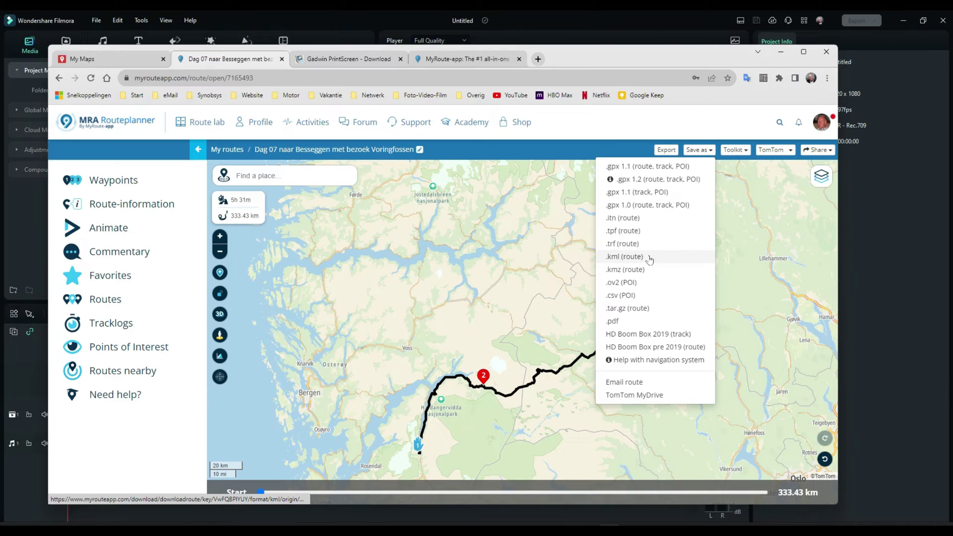
# Save the route as a .kml (route) file, then switch to Google My Maps
pyautogui.click(644, 258)
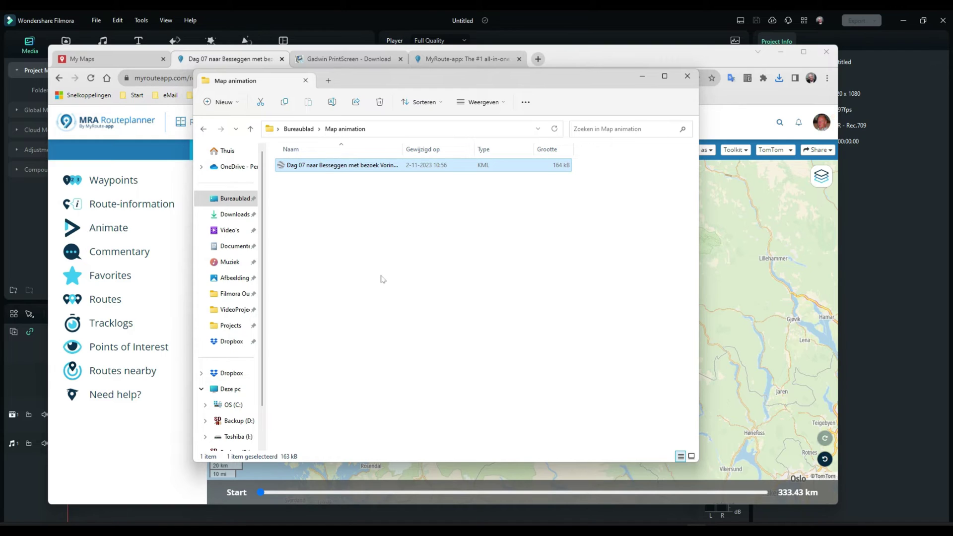
pyautogui.click(118, 58)
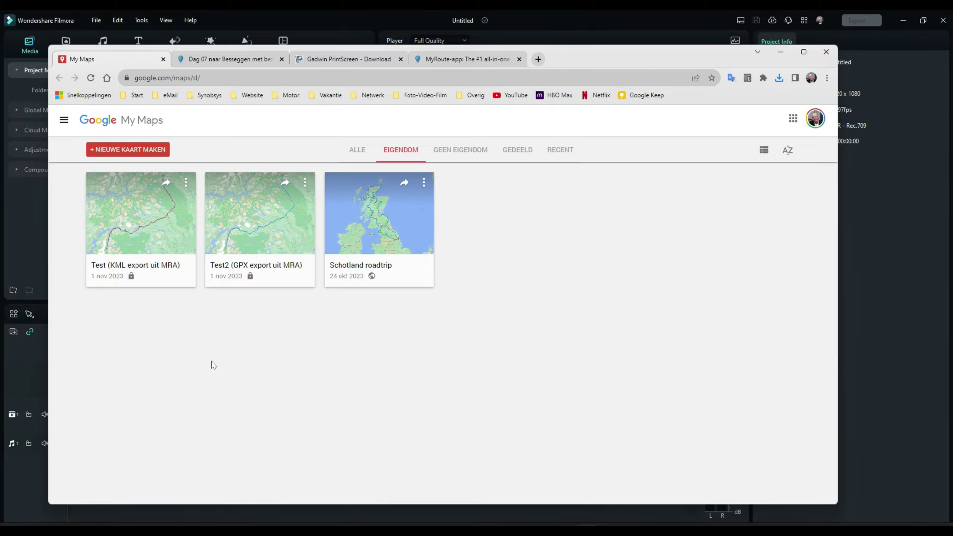
# Create a new map and import the exported Dag 07 KML file into its layer
pyautogui.click(130, 152)
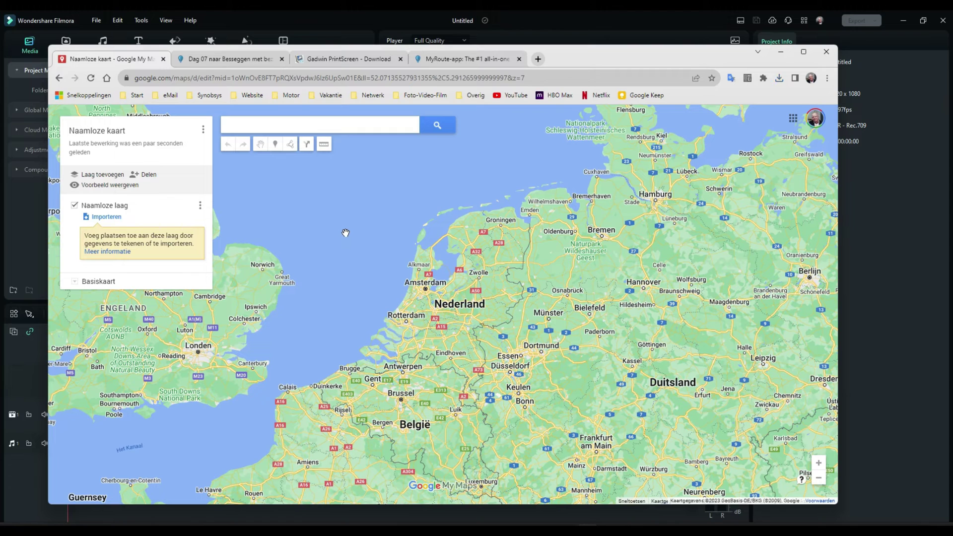
pyautogui.click(103, 217)
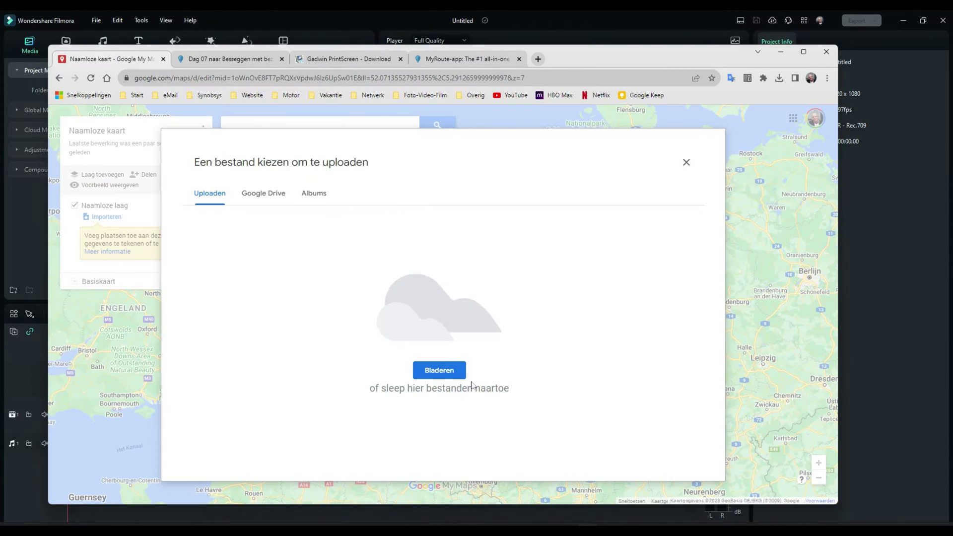
pyautogui.click(434, 370)
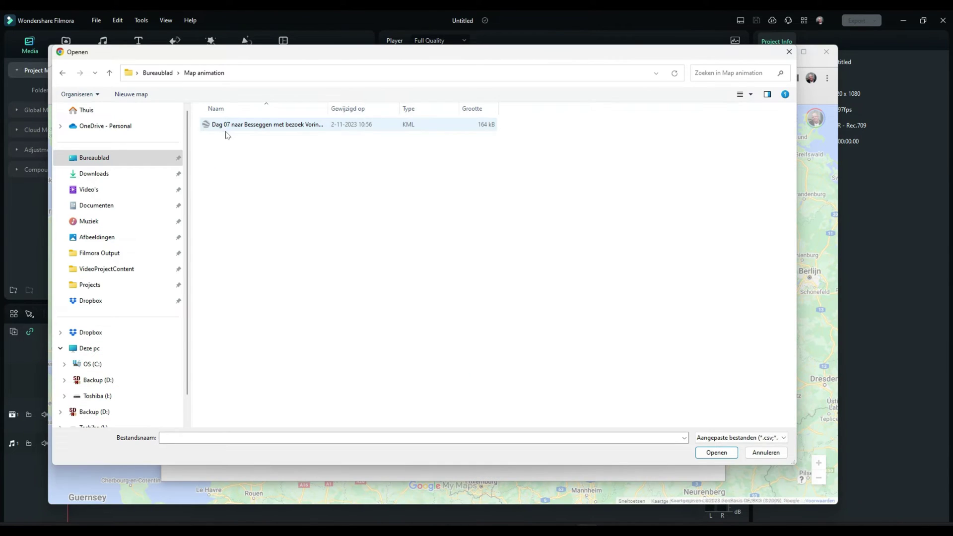
pyautogui.click(282, 127)
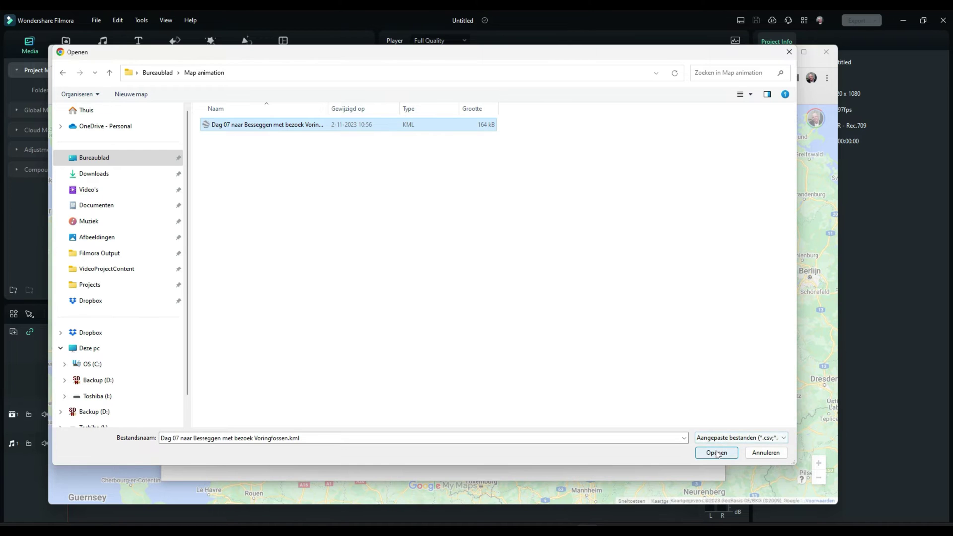
pyautogui.click(715, 452)
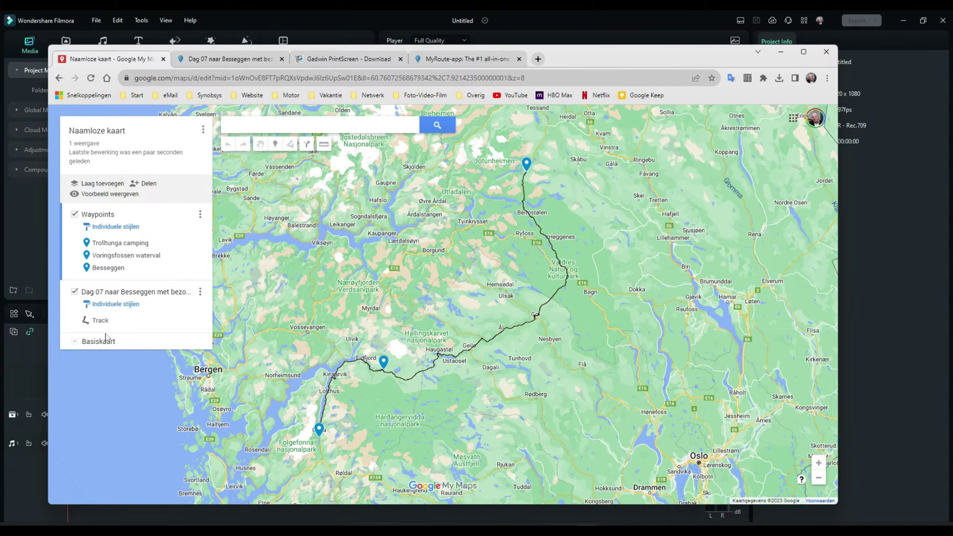
# Make the Track line red and thicker, then close the style popup and info card
pyautogui.click(75, 292)
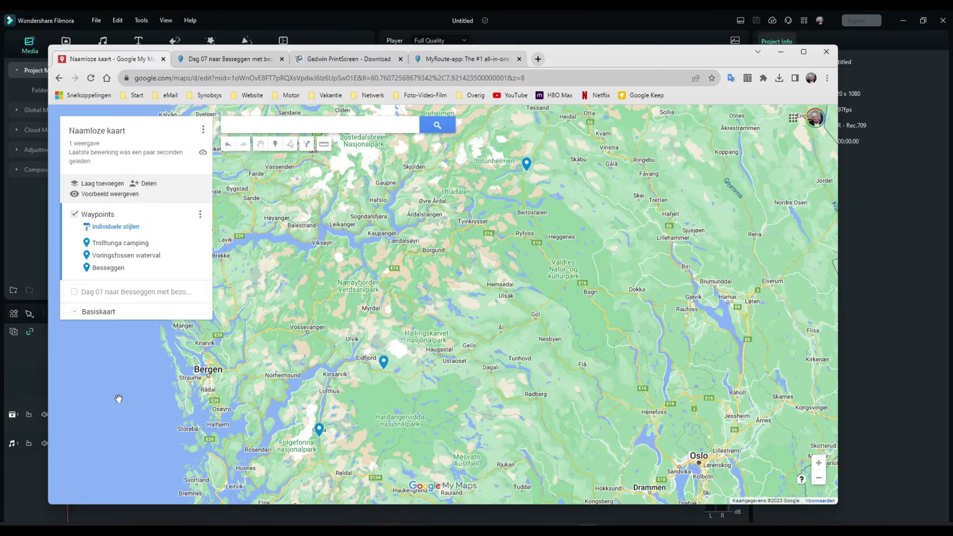
pyautogui.click(73, 292)
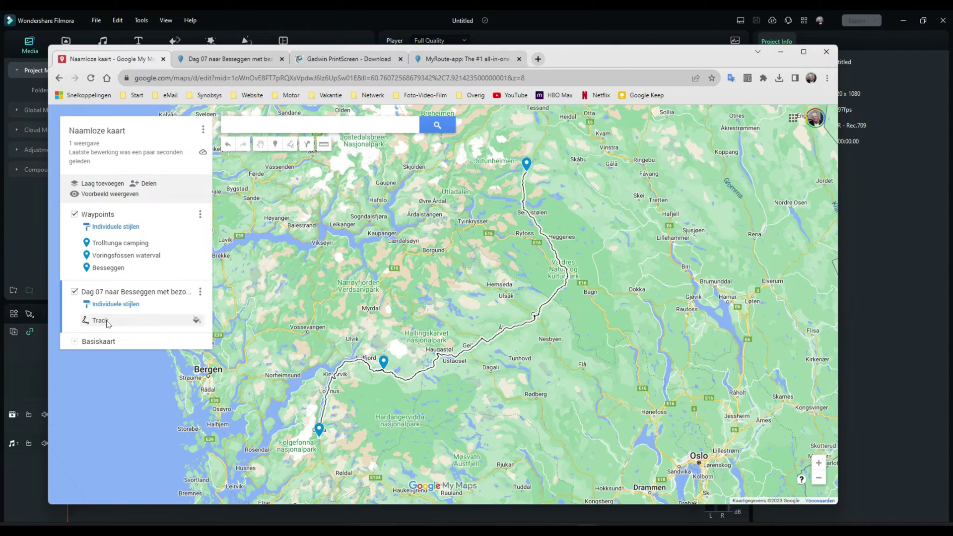
pyautogui.click(197, 321)
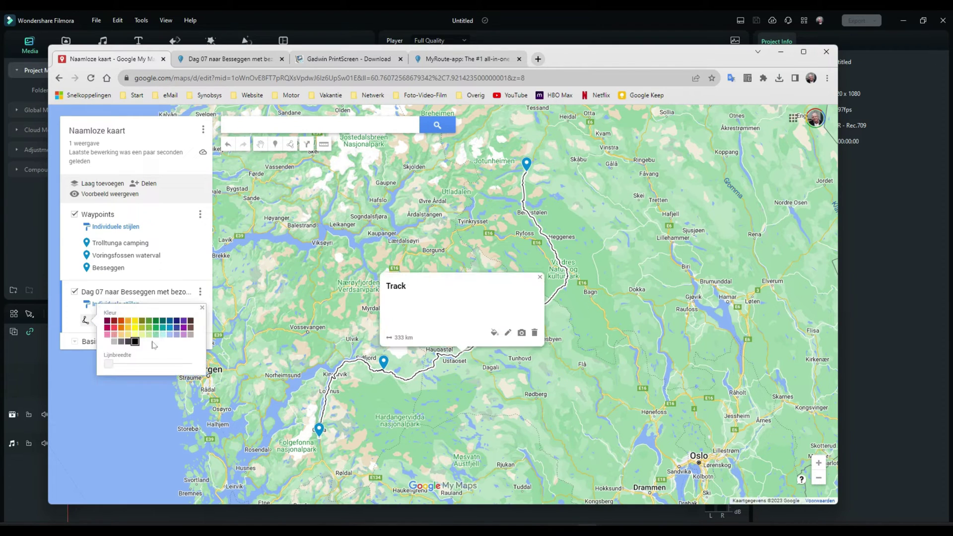
pyautogui.click(111, 328)
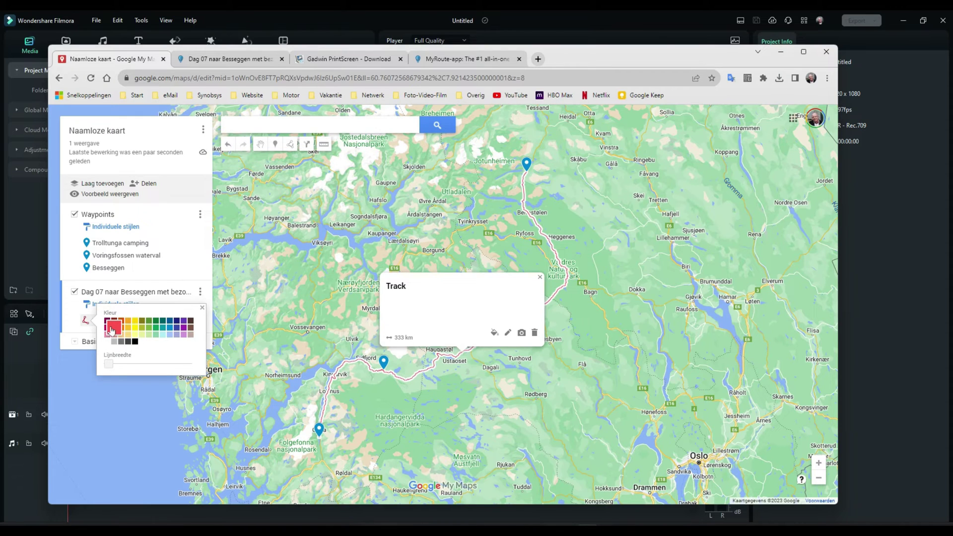
pyautogui.click(115, 365)
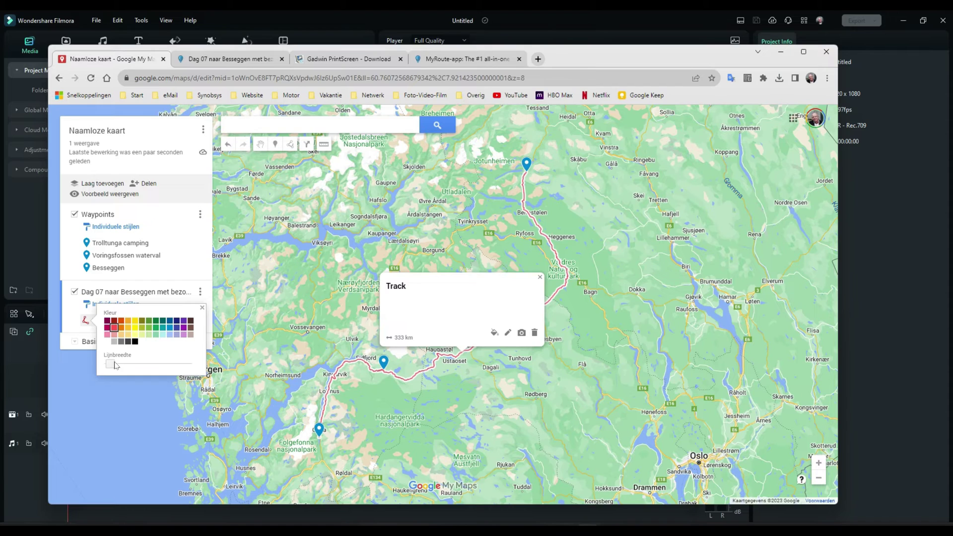
pyautogui.moveTo(116, 366); pyautogui.dragTo(123, 366)
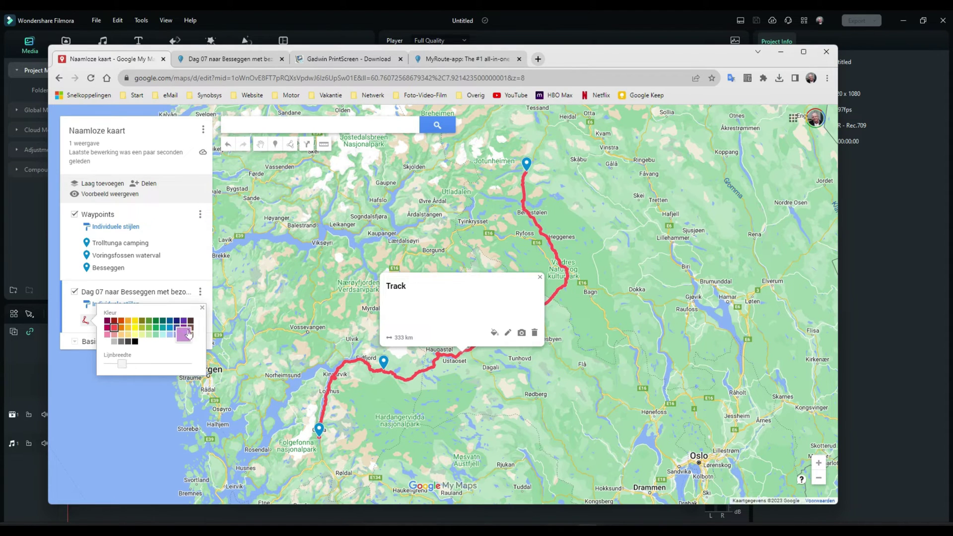
pyautogui.click(203, 308)
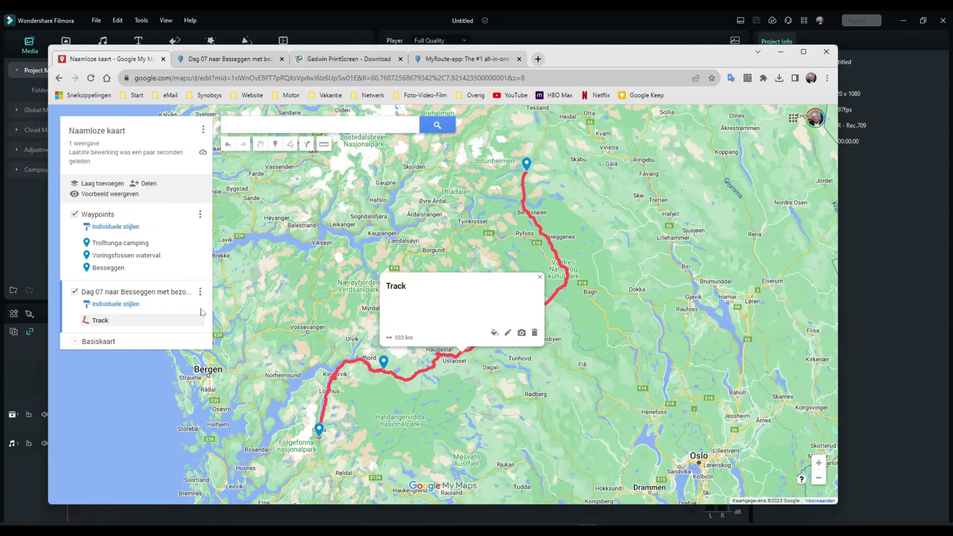
pyautogui.click(540, 279)
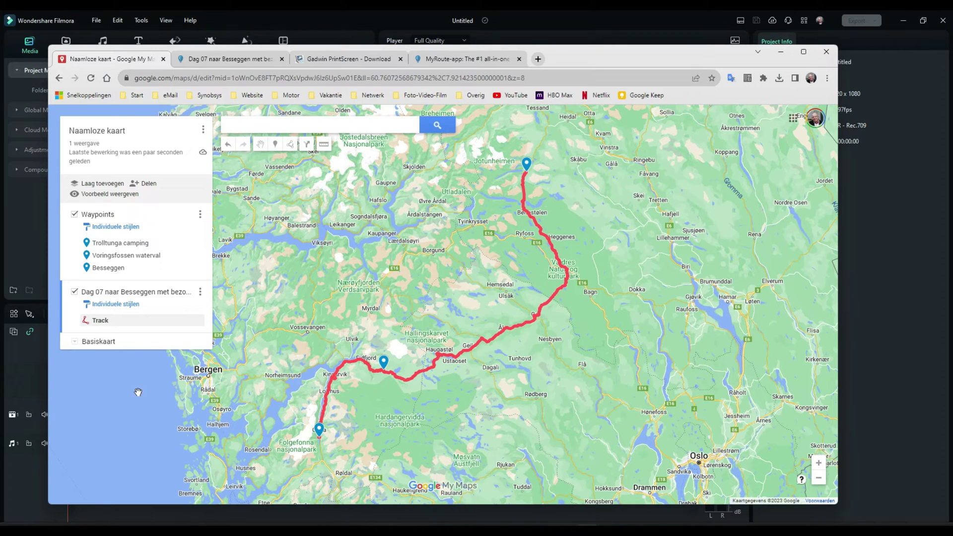
# Recheck the route layer, centre the route on the map, and go to the Gadwin PrintScreen download page
pyautogui.click(75, 293)
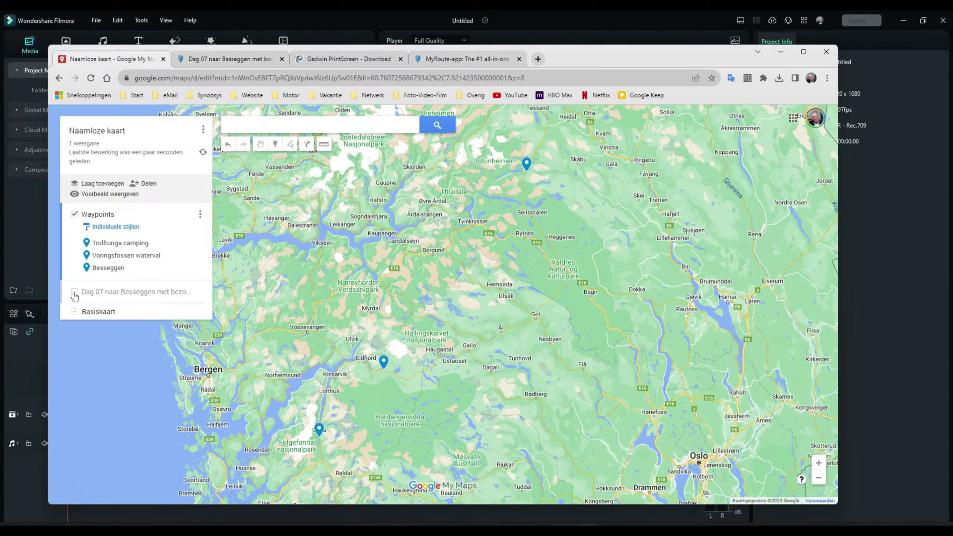
pyautogui.click(74, 293)
pyautogui.moveTo(222, 404); pyautogui.dragTo(297, 407)
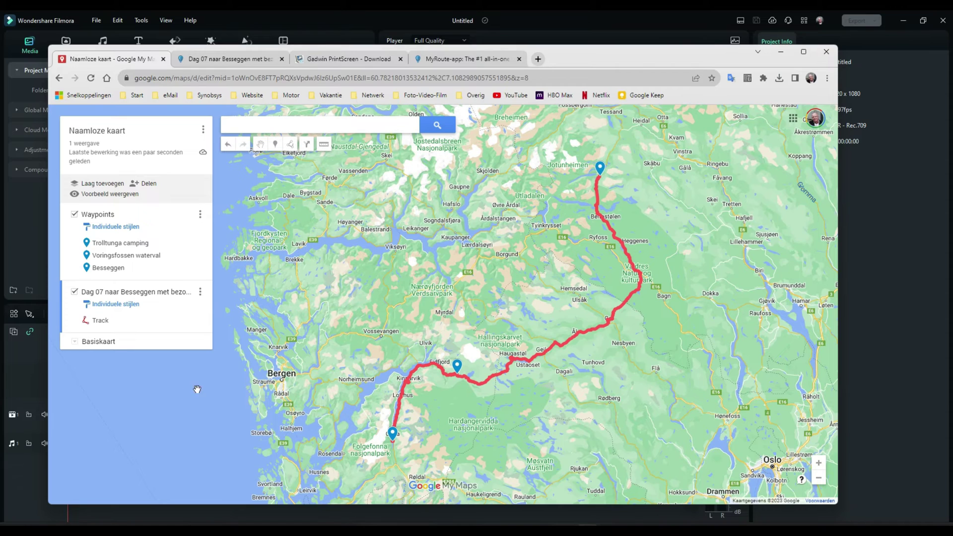
pyautogui.click(337, 60)
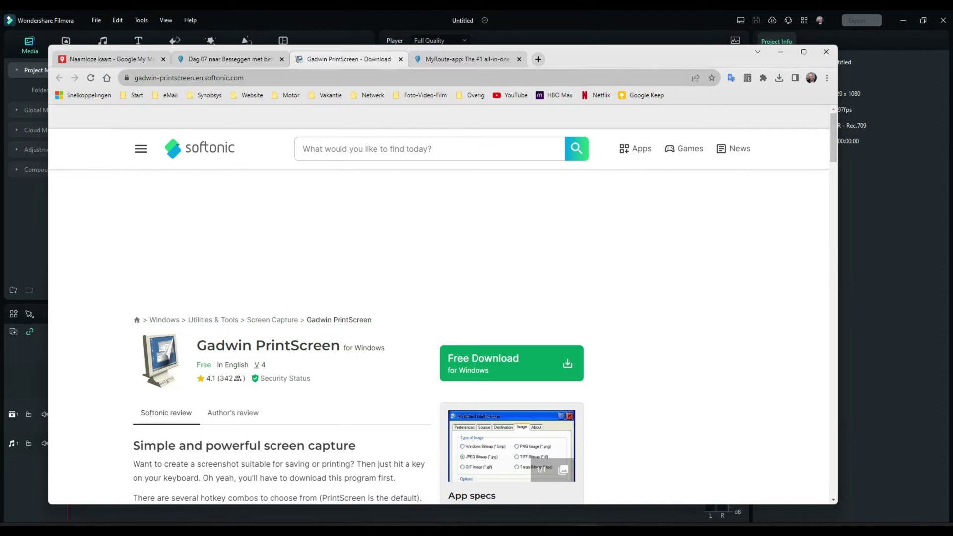
pyautogui.click(110, 60)
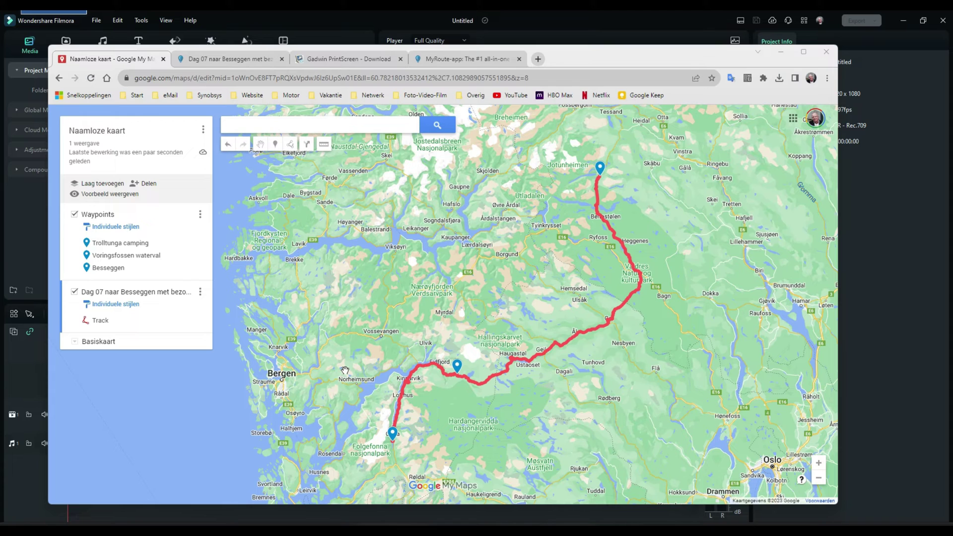
# Capture and save a Gadwin screenshot framing the red route and its three pins
pyautogui.press('Print')
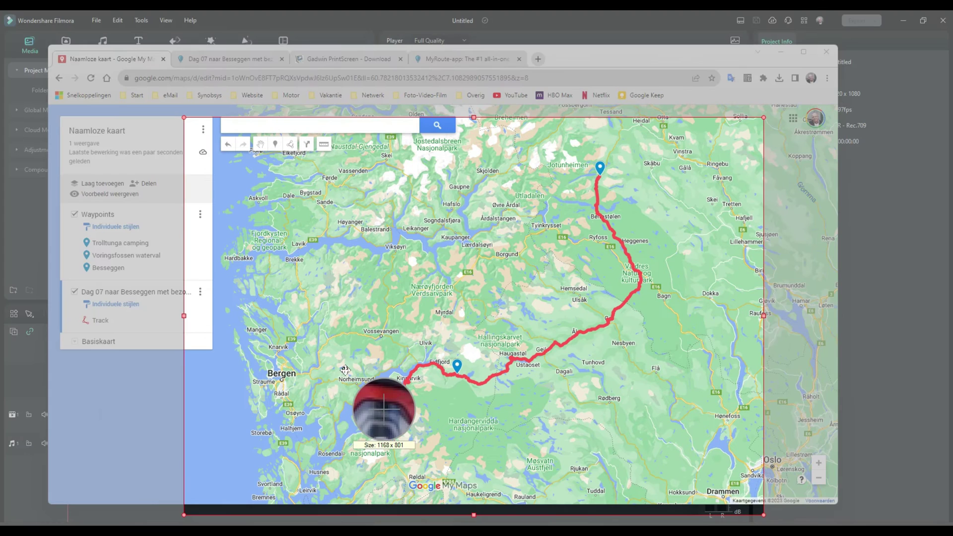
pyautogui.moveTo(184, 118); pyautogui.dragTo(764, 515)
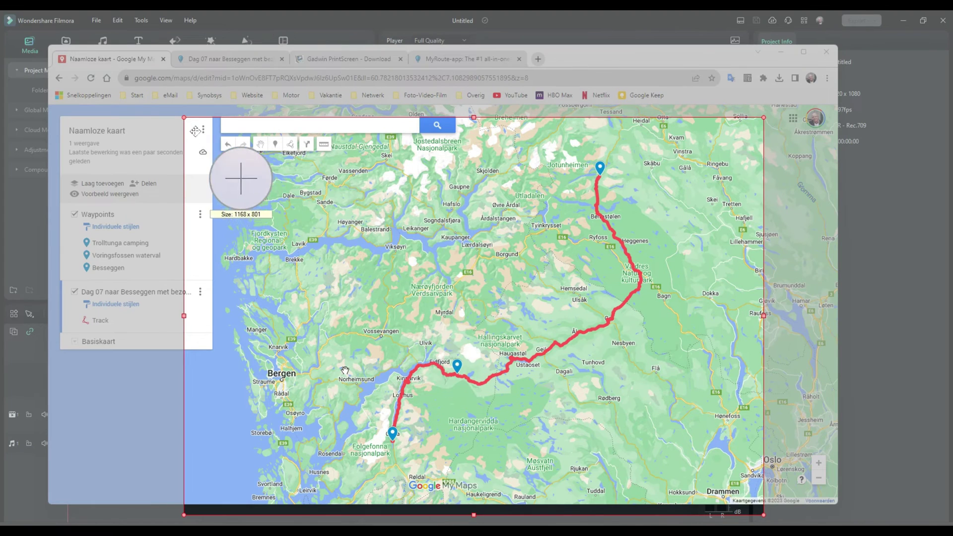
pyautogui.moveTo(183, 118); pyautogui.dragTo(270, 154)
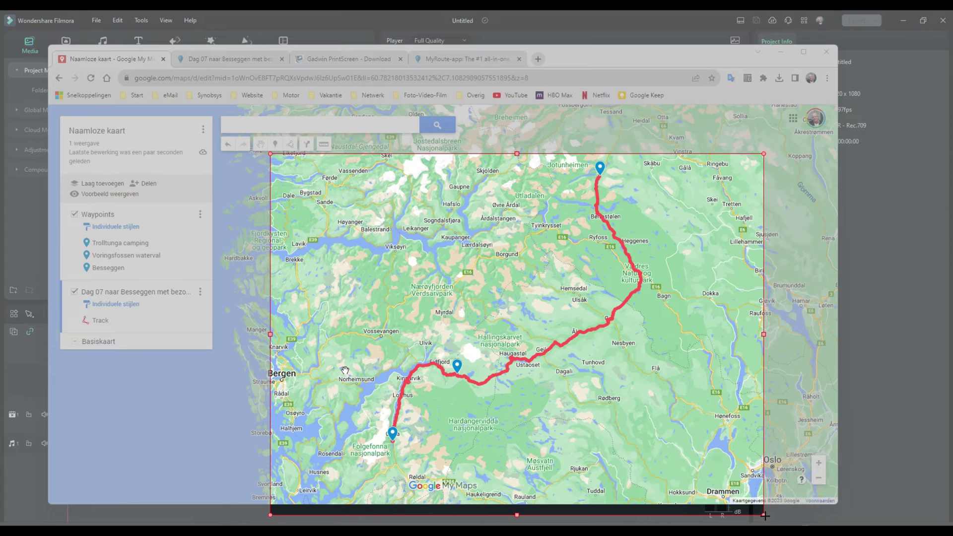
pyautogui.moveTo(763, 515); pyautogui.dragTo(729, 456)
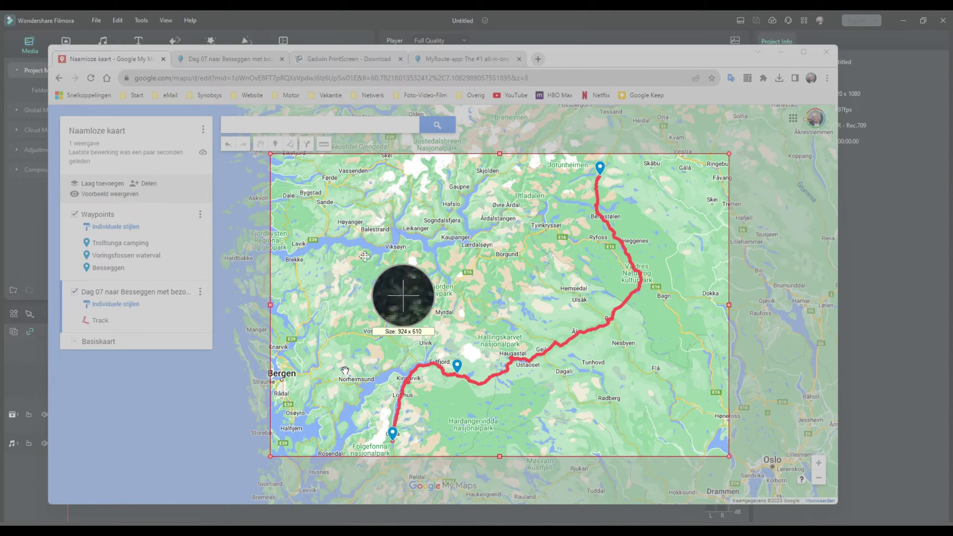
pyautogui.moveTo(364, 256)
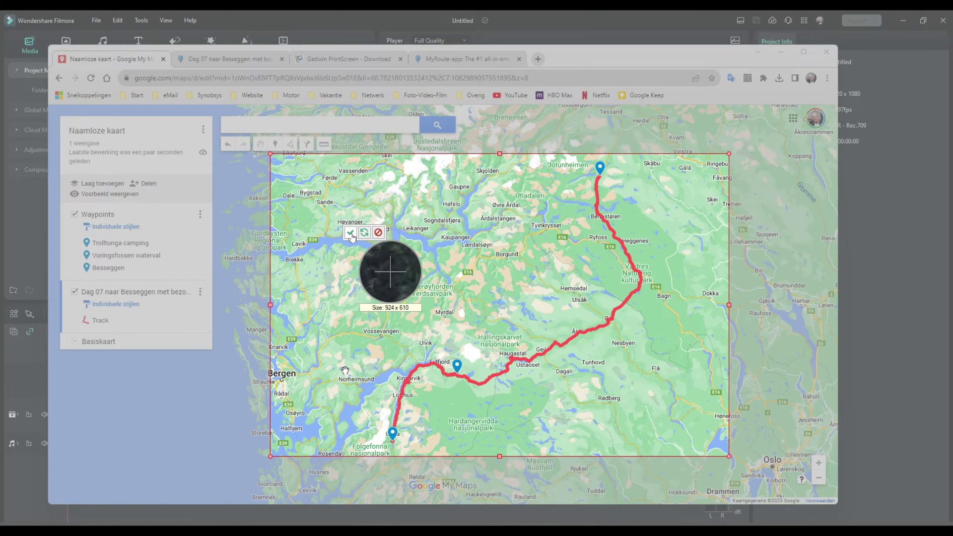
pyautogui.click(350, 233)
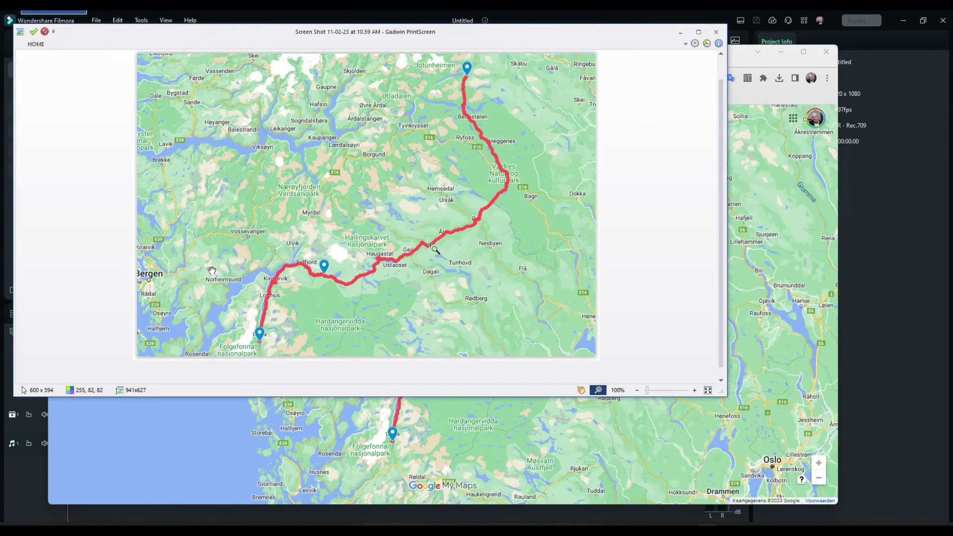
pyautogui.click(33, 32)
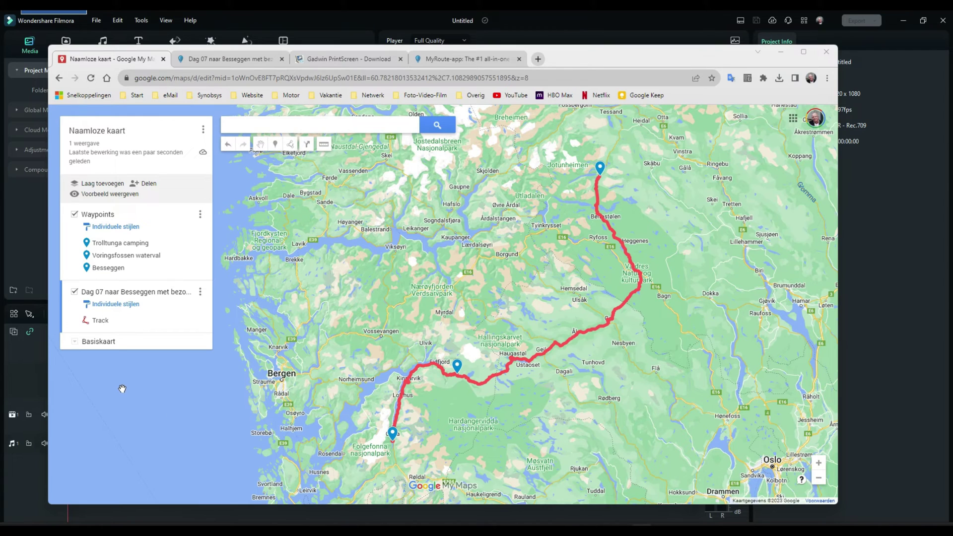
# Hide the Dag 07 layer and capture the same 924x610 map region again, saving it
pyautogui.click(74, 293)
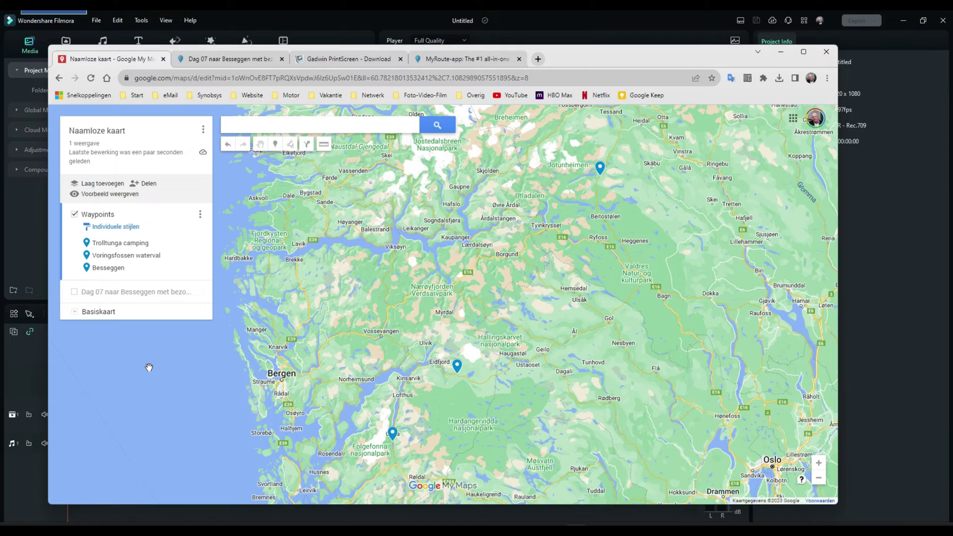
pyautogui.press('Print')
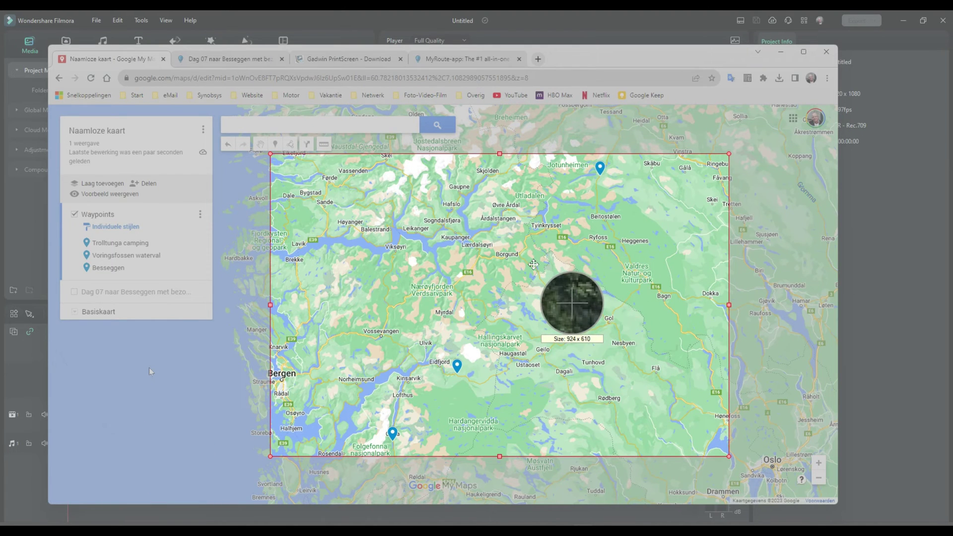
pyautogui.click(554, 282)
pyautogui.click(517, 242)
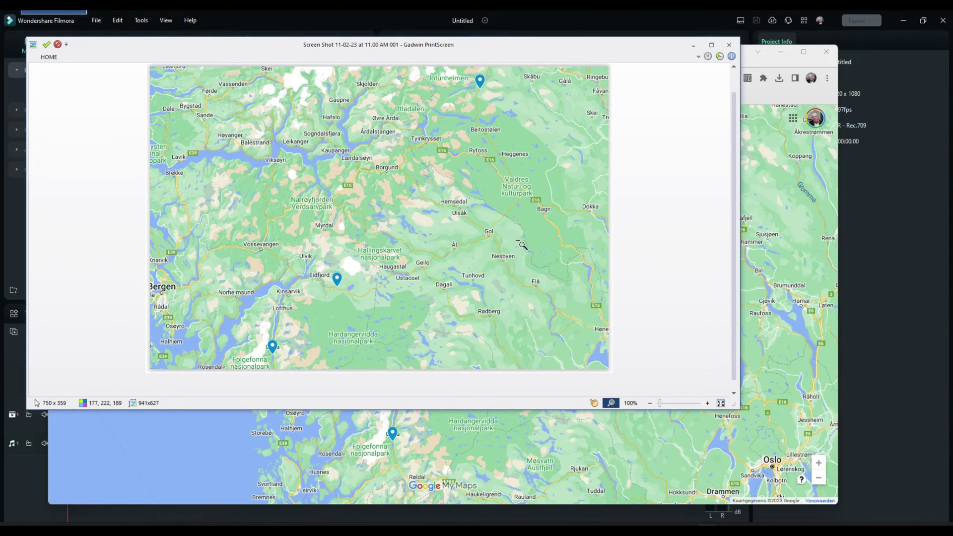
pyautogui.click(47, 46)
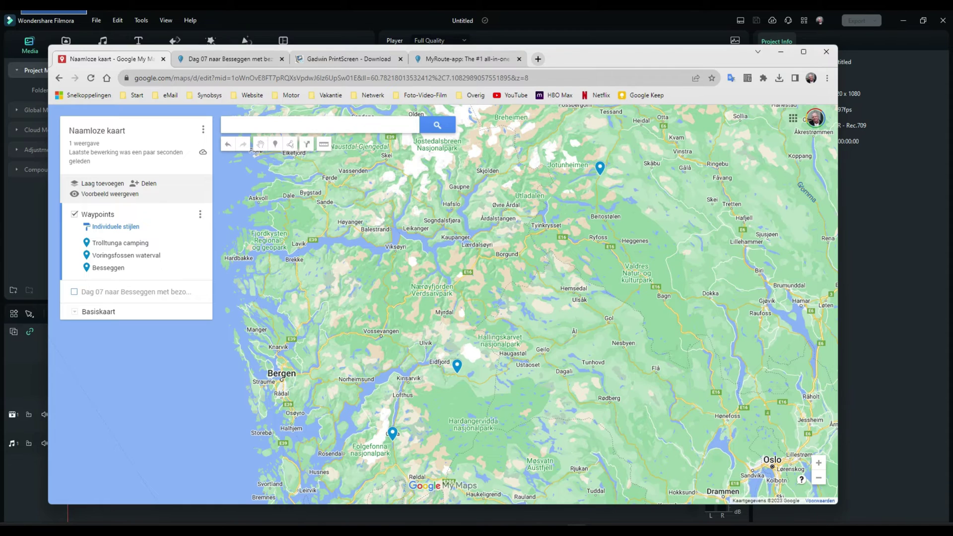
# Open the My Screen Shots folder holding the new 11-02-23 map screenshots
pyautogui.hotkey('alt', 'Tab')
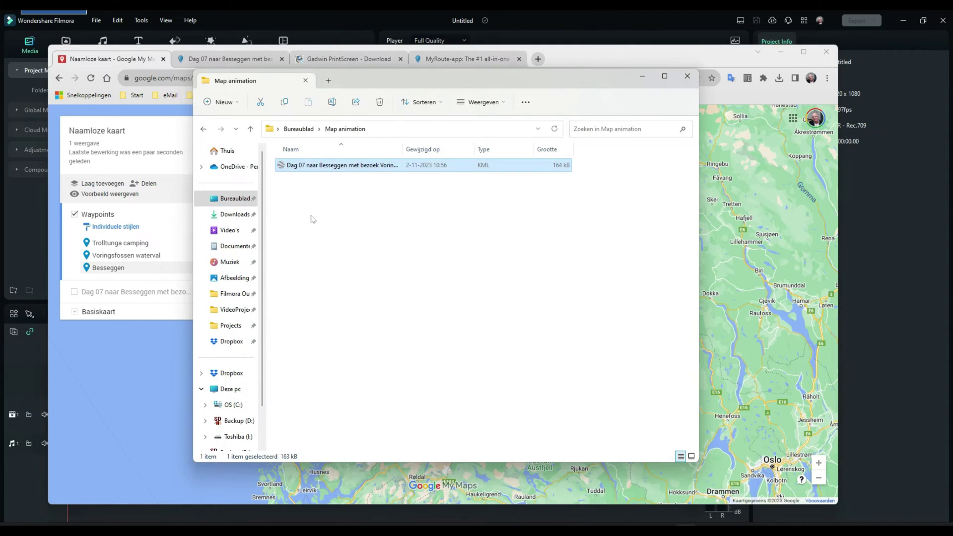
pyautogui.click(234, 278)
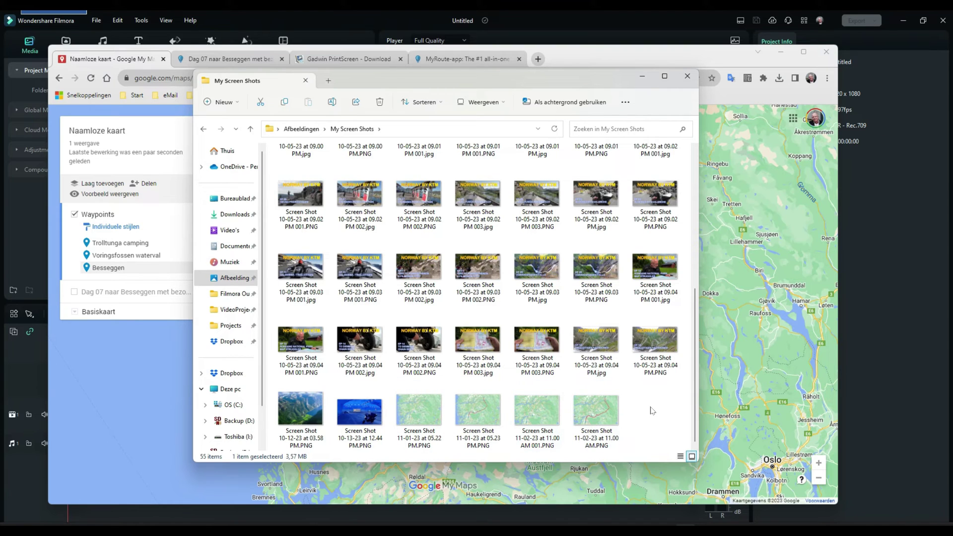
# Open the newest map screenshot in Picasa and flip between the route and no-route versions
pyautogui.click(586, 415)
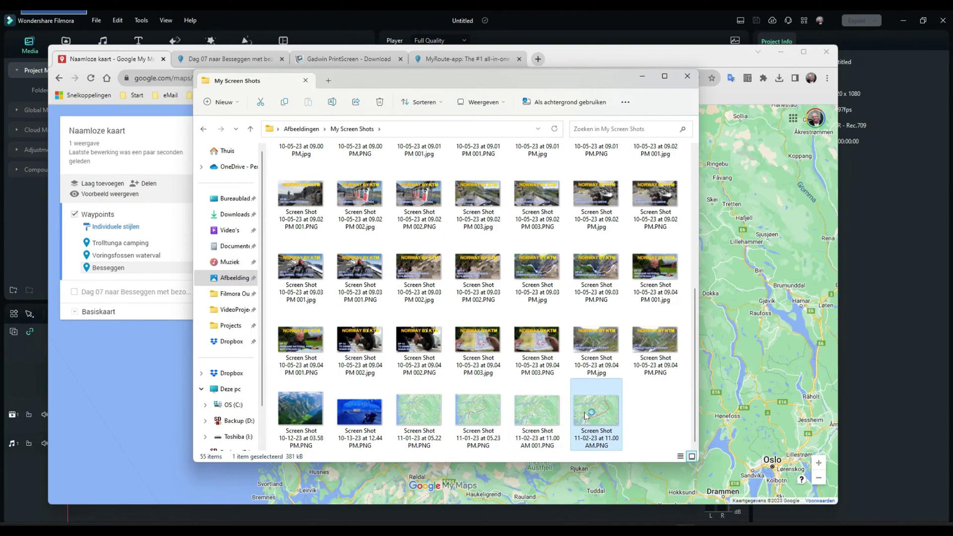
pyautogui.doubleClick(586, 415)
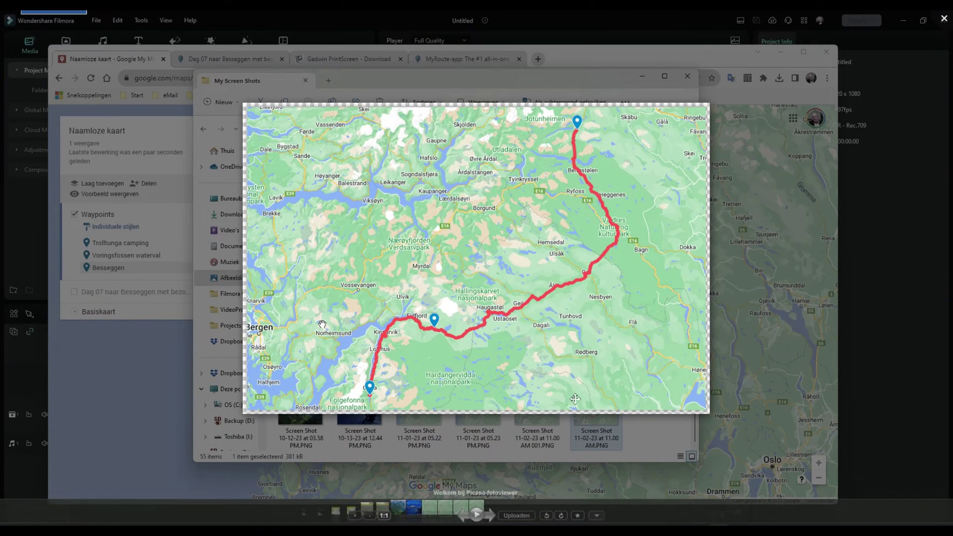
pyautogui.press('Left')
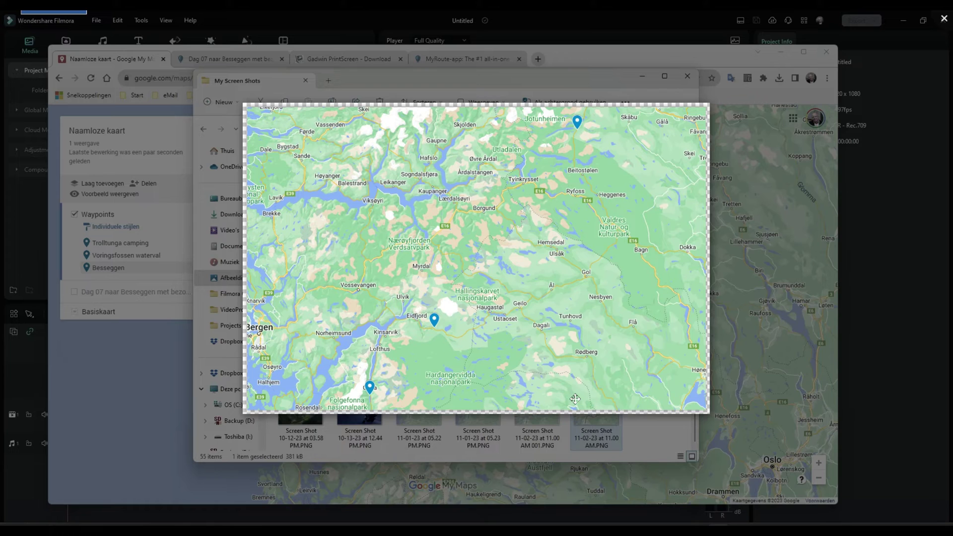
pyautogui.press('Right')
pyautogui.press('Left')
pyautogui.press('Right')
pyautogui.press('Left')
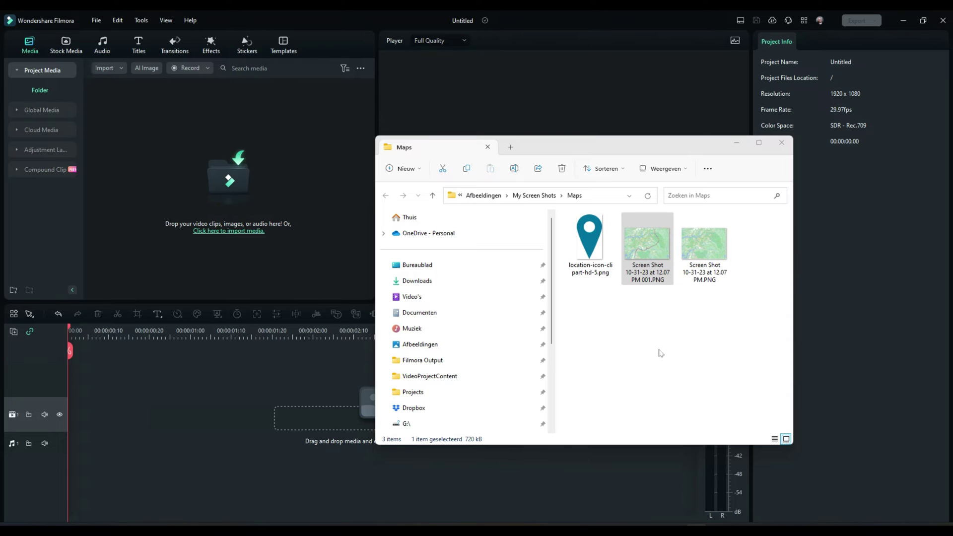
# Import both map screenshots into the Filmora Media panel
pyautogui.moveTo(653, 250); pyautogui.dragTo(180, 181)
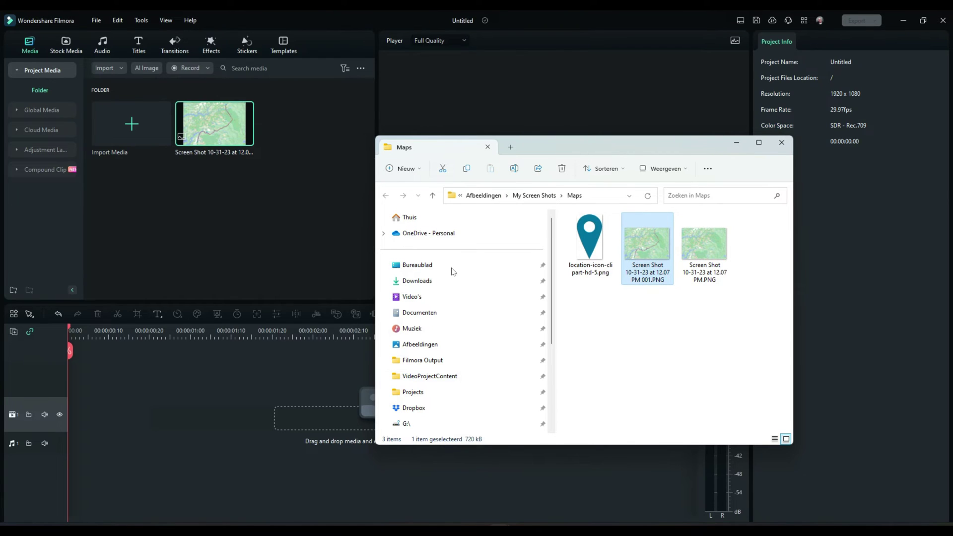
pyautogui.moveTo(709, 251); pyautogui.dragTo(300, 150)
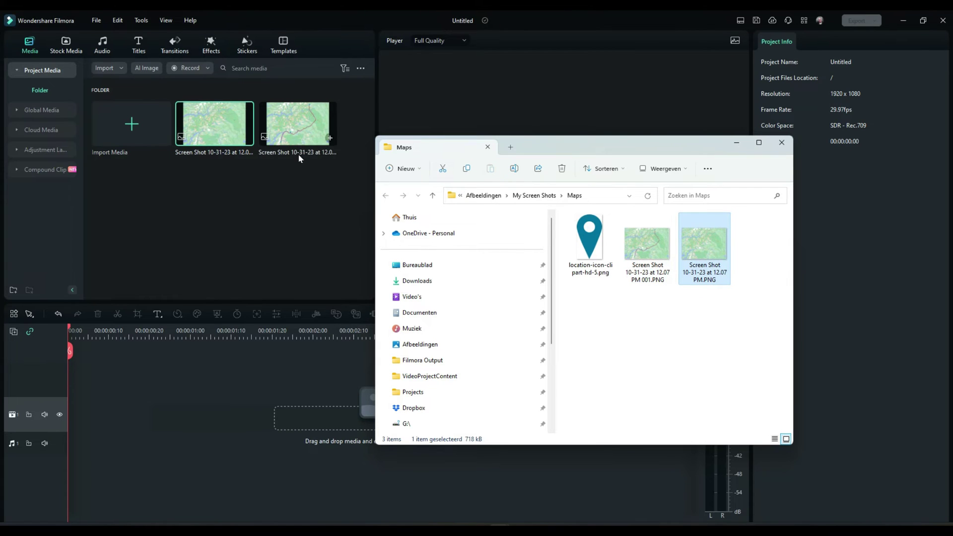
pyautogui.click(737, 145)
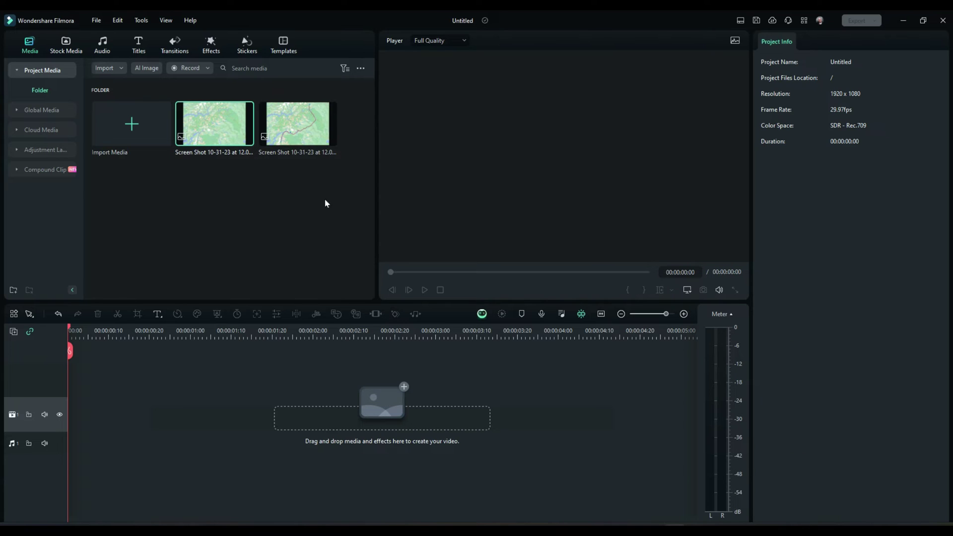
# Put the route map on track 1 and the plain map on track 2 above it
pyautogui.moveTo(302, 123); pyautogui.dragTo(77, 430)
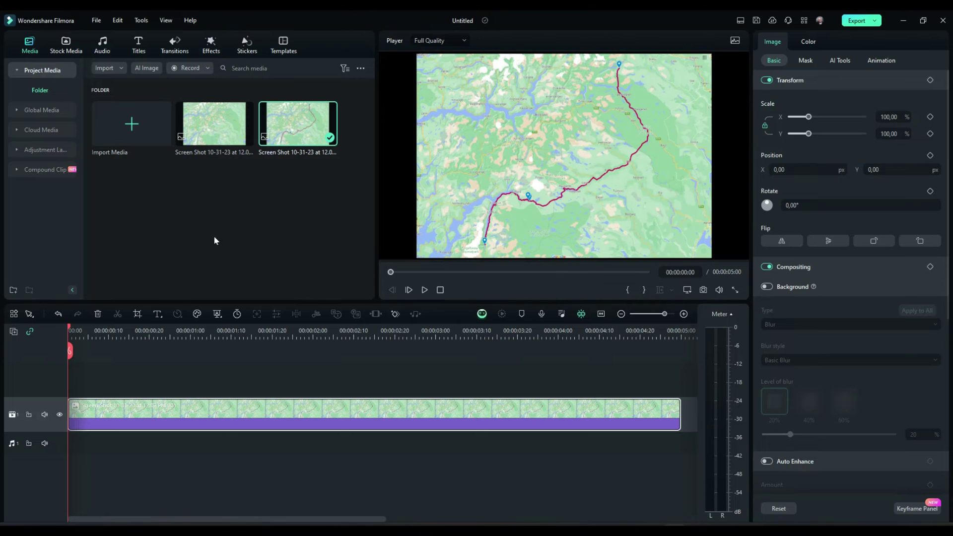
pyautogui.moveTo(213, 121); pyautogui.dragTo(74, 380)
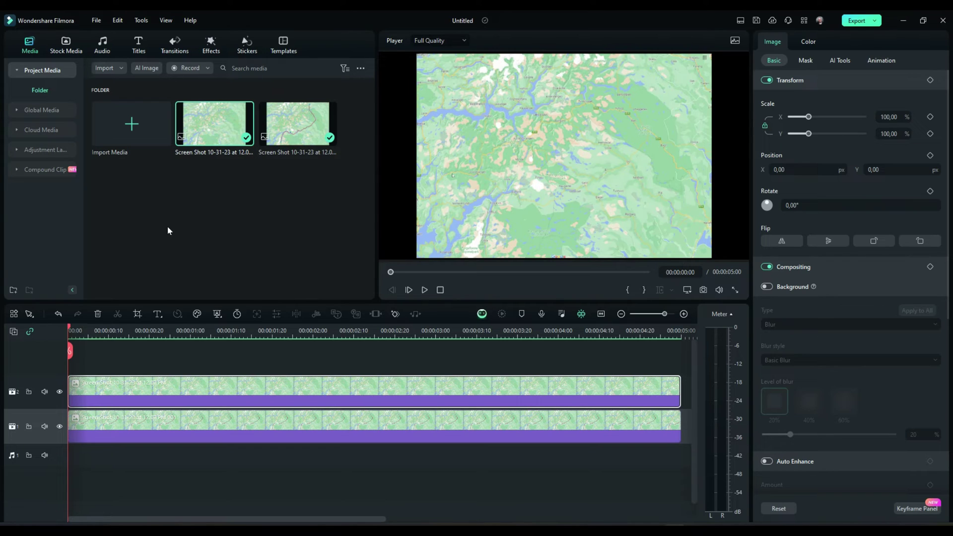
pyautogui.click(60, 392)
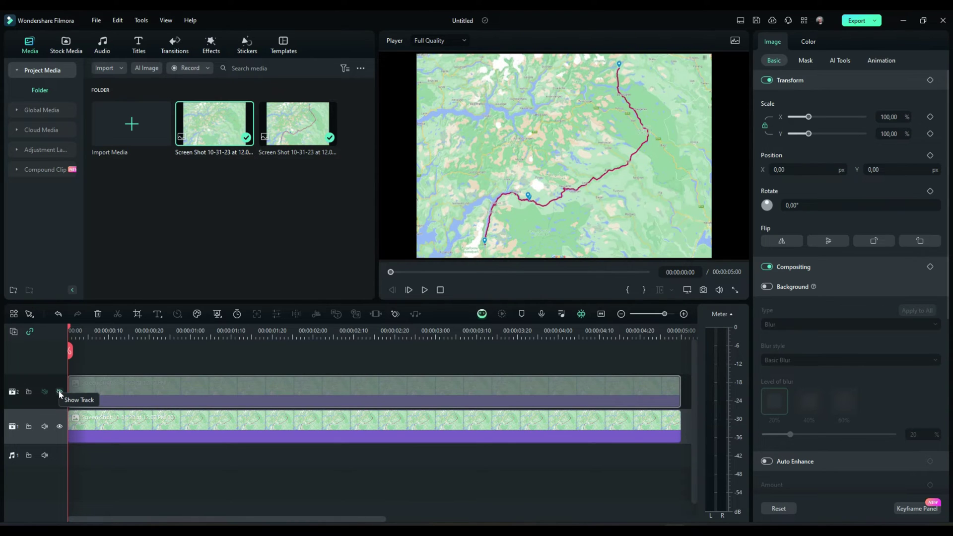
pyautogui.click(60, 392)
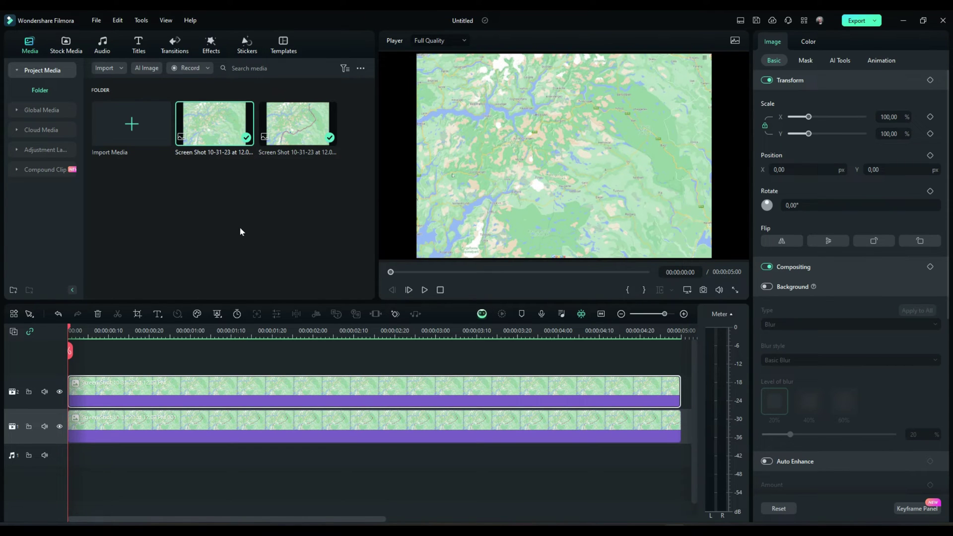
pyautogui.click(806, 60)
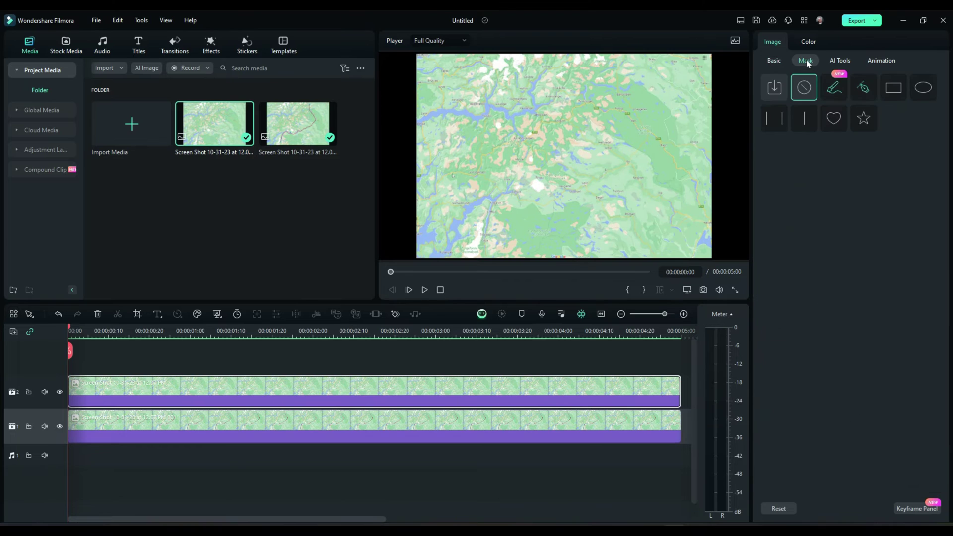
# Add a Linear mask to the plain map and shift its edge left to X -571,62
pyautogui.click(804, 120)
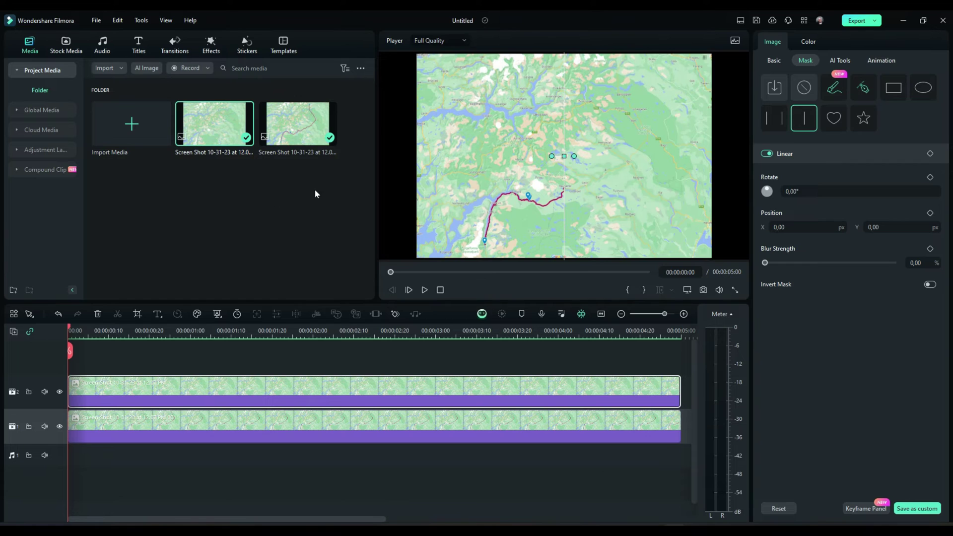
pyautogui.click(563, 123)
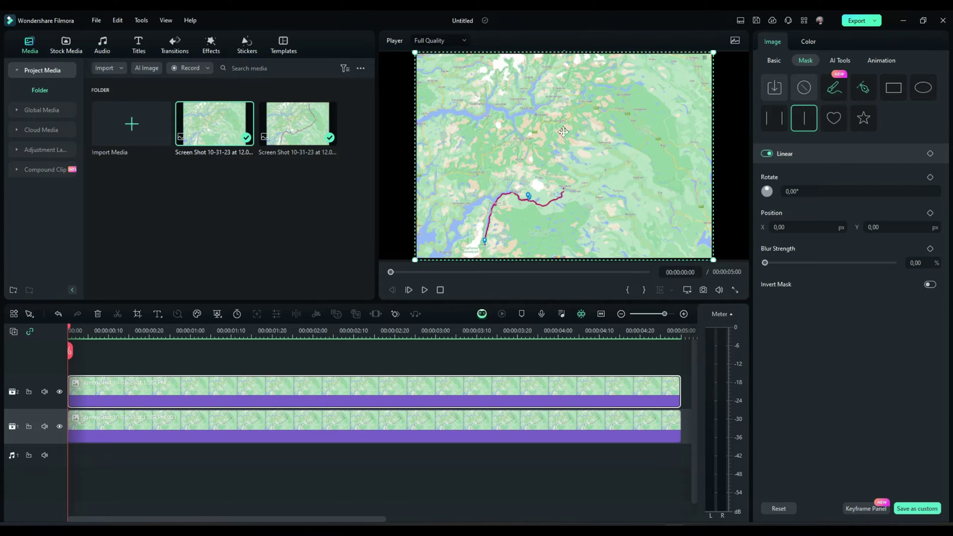
pyautogui.moveTo(567, 135)
pyautogui.moveTo(566, 135)
pyautogui.mouseDown()
pyautogui.moveTo(524, 132)
pyautogui.moveTo(655, 134)
pyautogui.moveTo(532, 134)
pyautogui.moveTo(547, 134)
pyautogui.mouseUp()
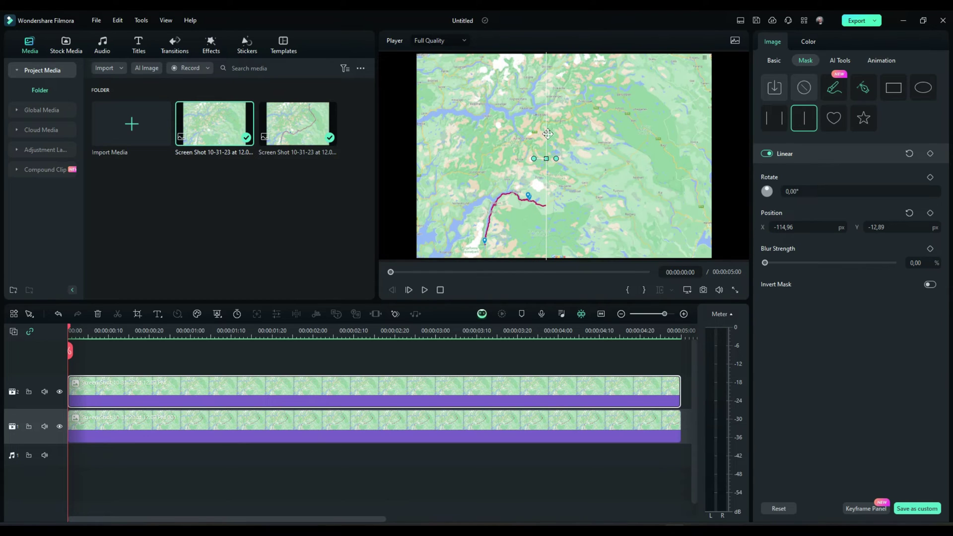
pyautogui.moveTo(547, 134); pyautogui.dragTo(658, 139)
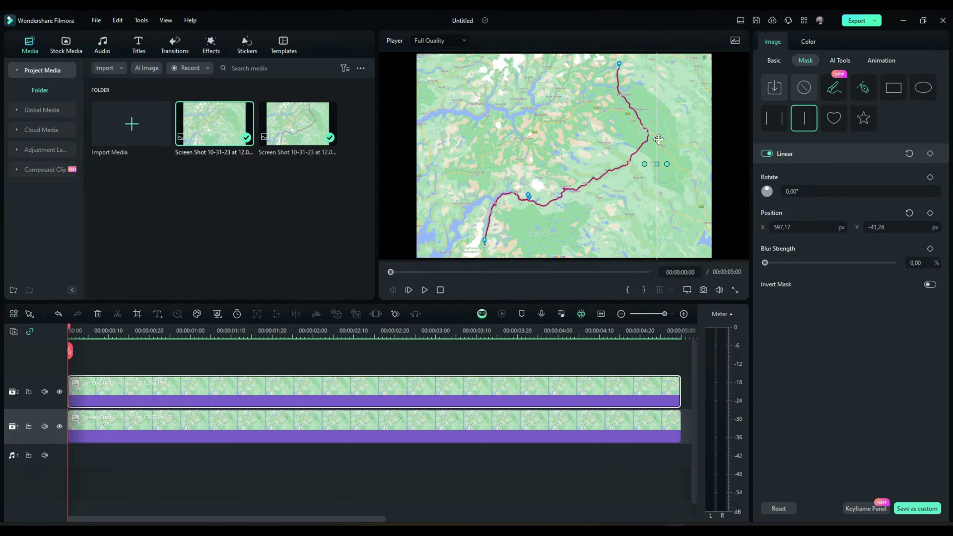
pyautogui.moveTo(659, 139); pyautogui.dragTo(629, 130)
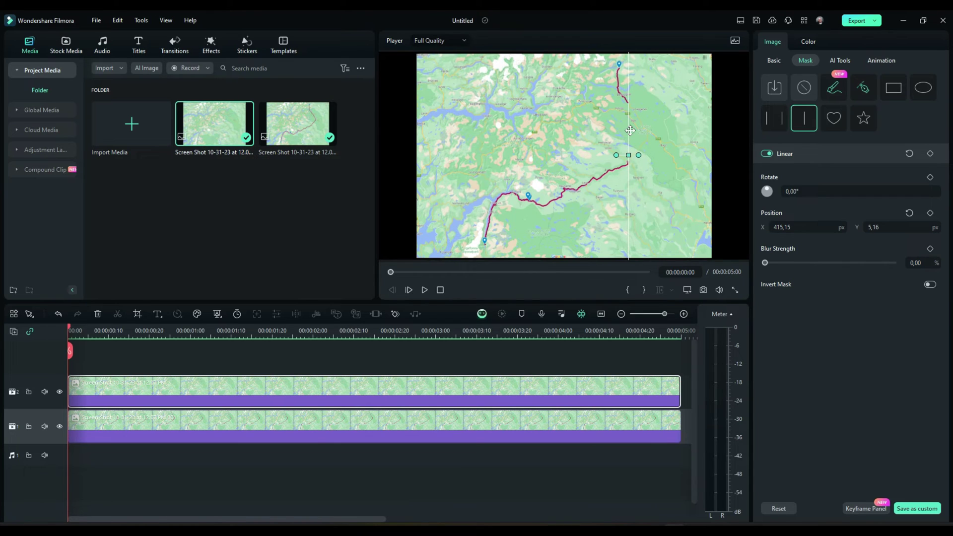
pyautogui.moveTo(630, 130); pyautogui.dragTo(475, 132)
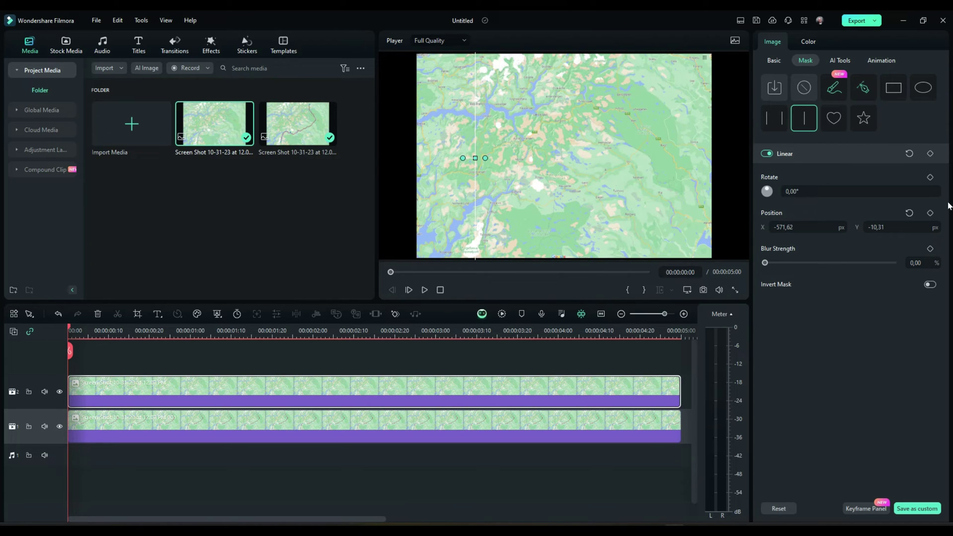
# Keyframe the mask's starting position, then move to the clip's end and show the linear mask
pyautogui.click(930, 154)
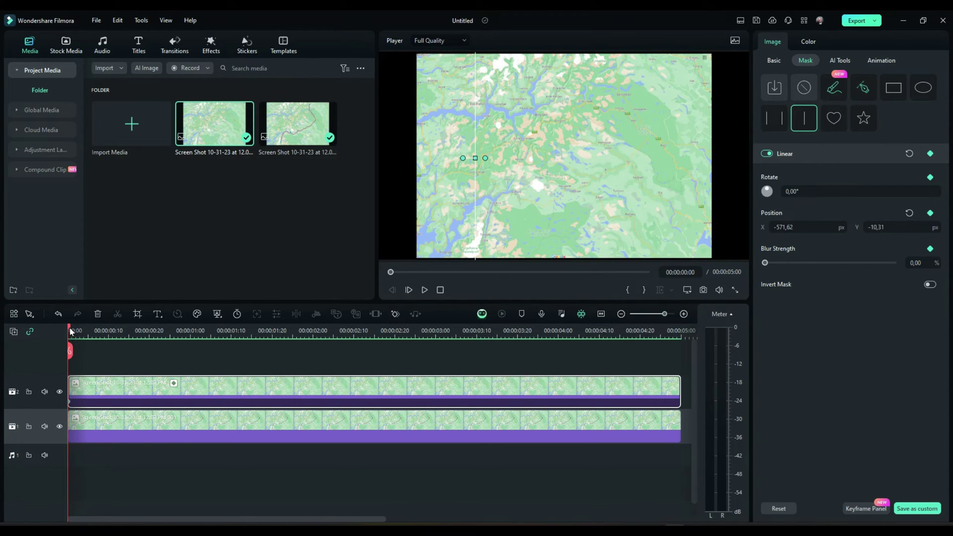
pyautogui.moveTo(71, 331); pyautogui.dragTo(680, 350)
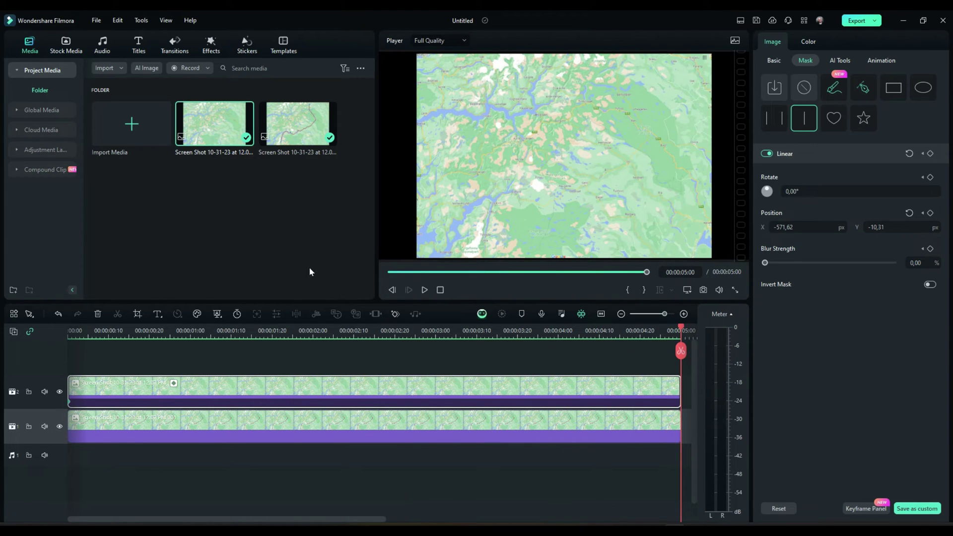
pyautogui.click(494, 175)
# Rotate the linear mask to -107.65° and shift it to X 293.80, Y 211.36, undoing an accidental clip move
pyautogui.moveTo(462, 158); pyautogui.dragTo(460, 178)
pyautogui.moveTo(458, 178); pyautogui.dragTo(460, 183)
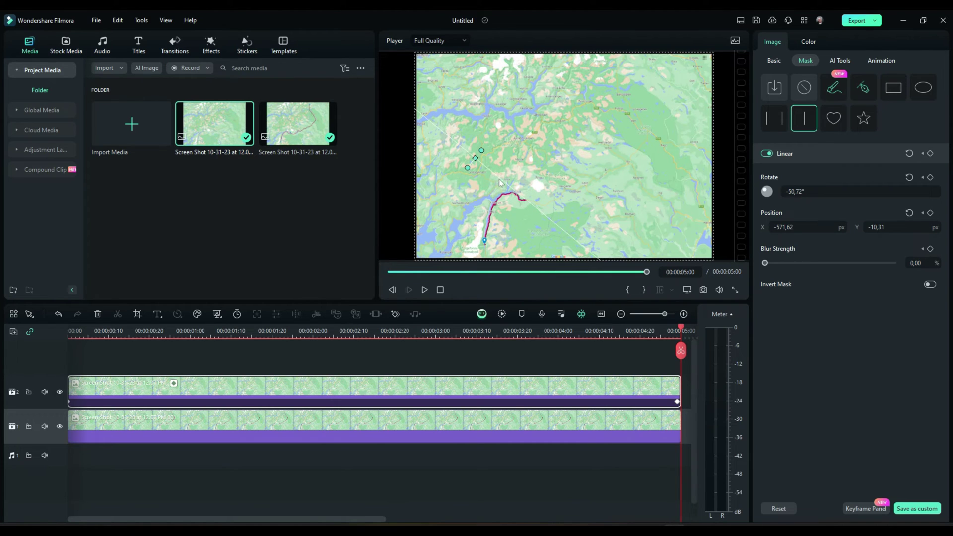
pyautogui.click(499, 179)
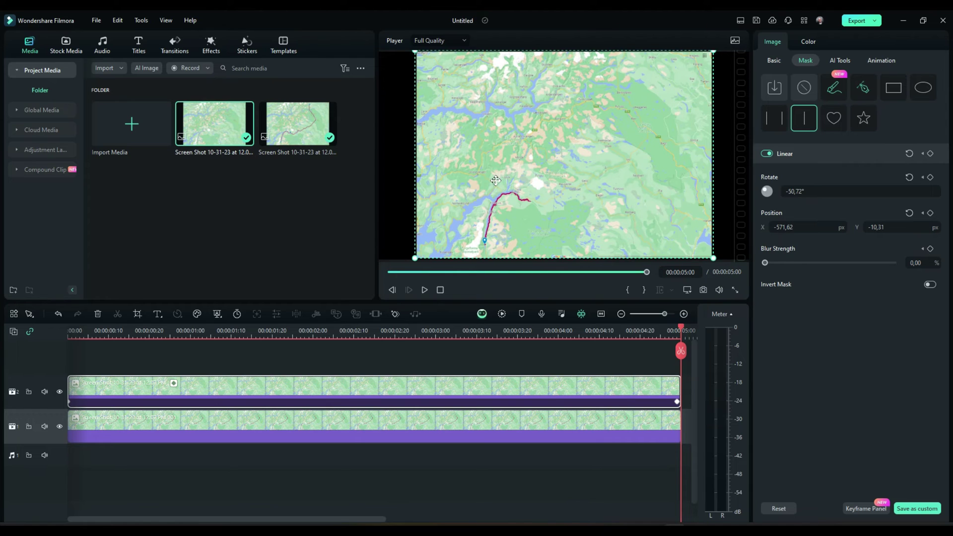
pyautogui.hotkey('ctrl', 'z')
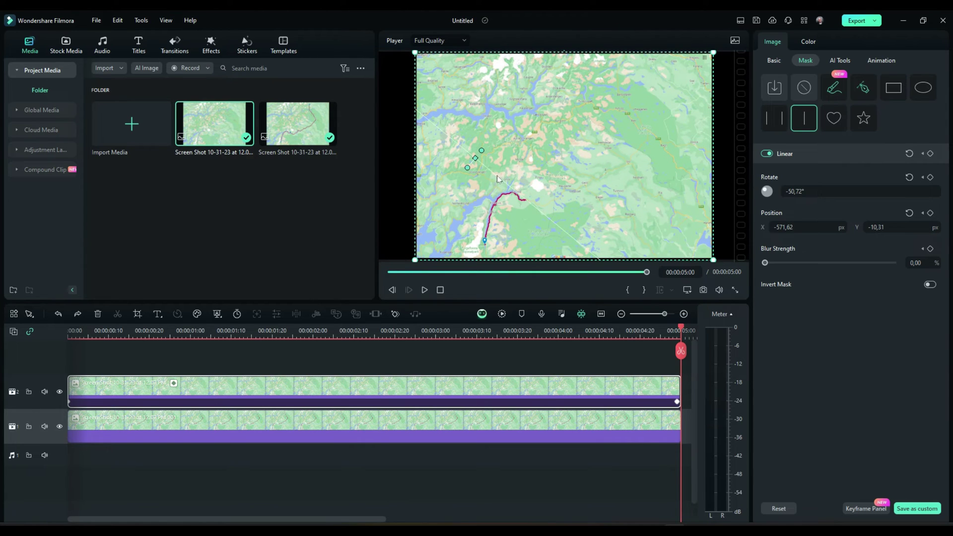
pyautogui.moveTo(499, 178); pyautogui.dragTo(631, 133)
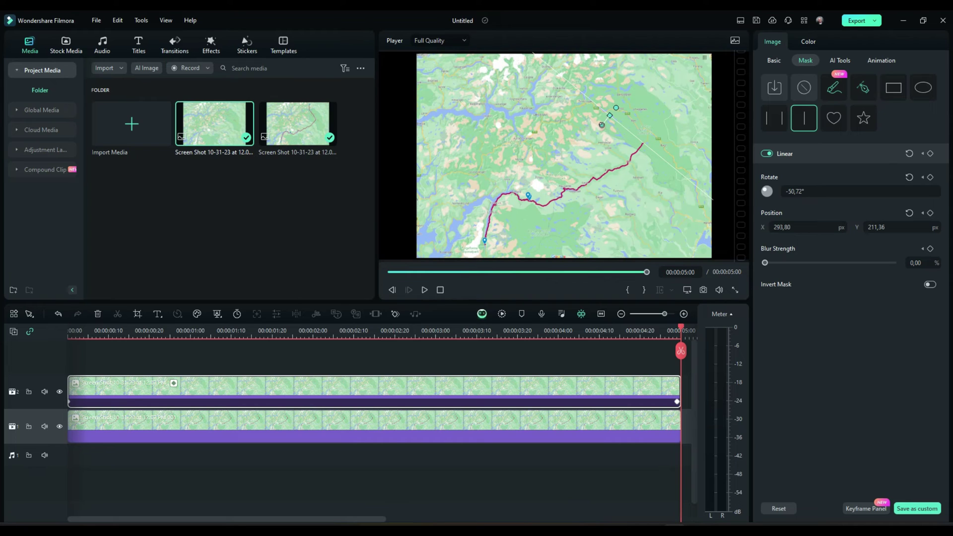
pyautogui.moveTo(602, 125); pyautogui.dragTo(618, 154)
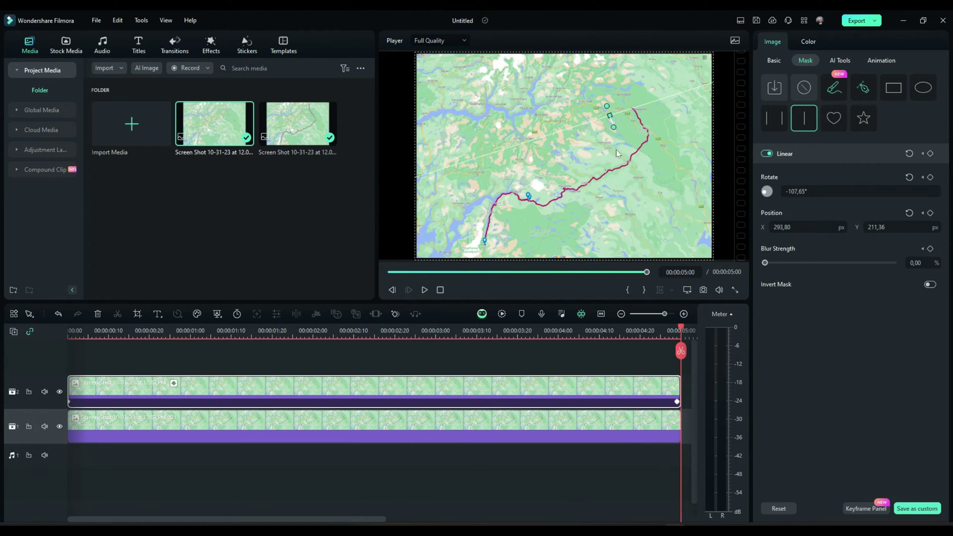
pyautogui.click(575, 127)
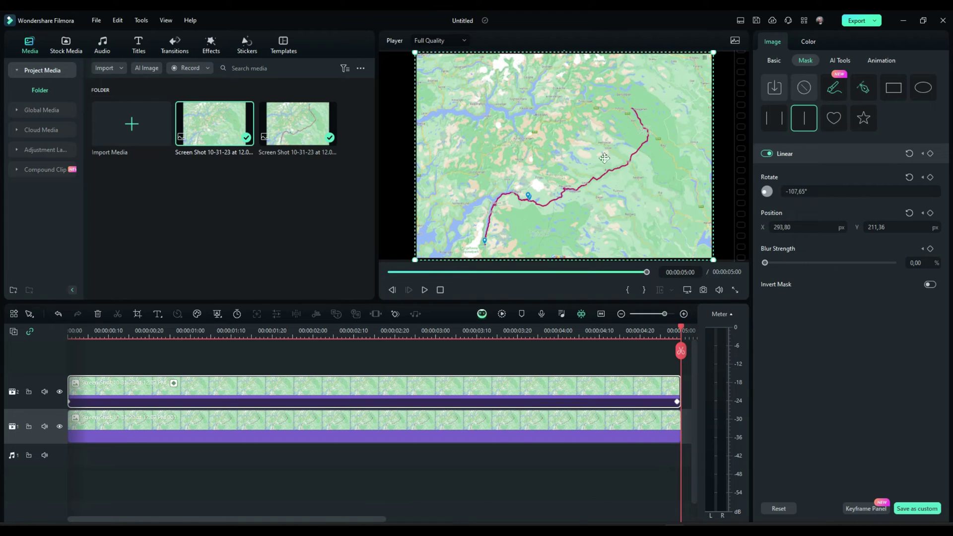
# Move the end mask up-left past the route's top, then scrub back and play the reveal
pyautogui.click(587, 122)
pyautogui.moveTo(588, 122); pyautogui.dragTo(555, 73)
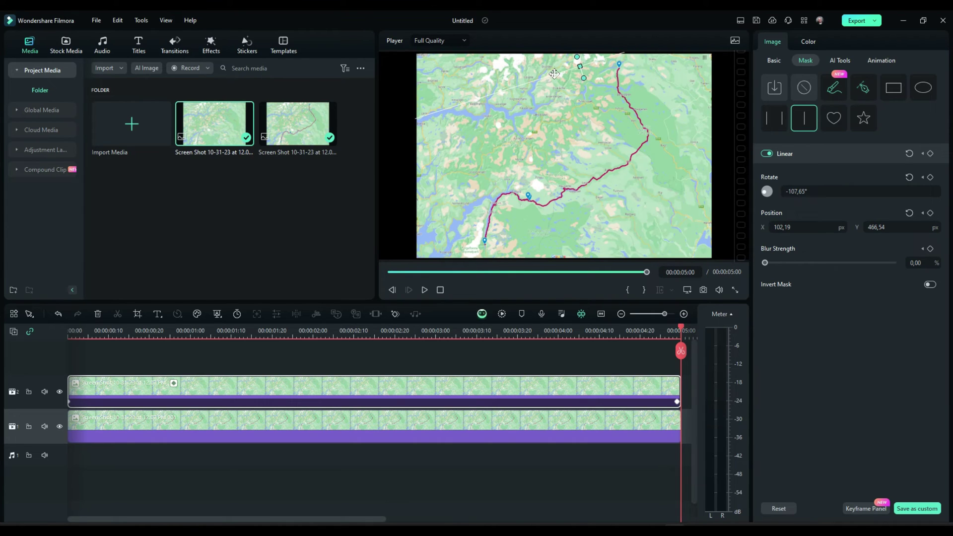
pyautogui.moveTo(554, 73); pyautogui.dragTo(554, 74)
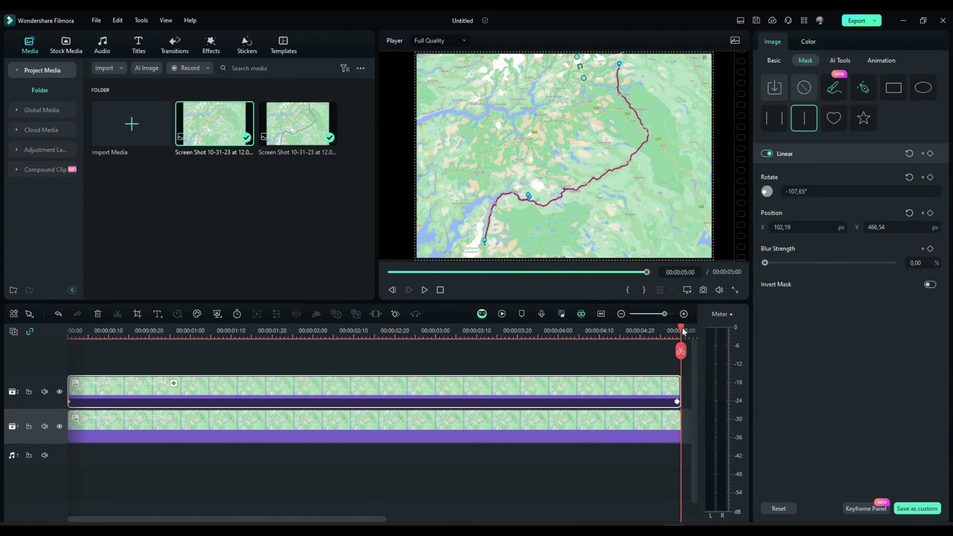
pyautogui.moveTo(681, 329); pyautogui.dragTo(68, 329)
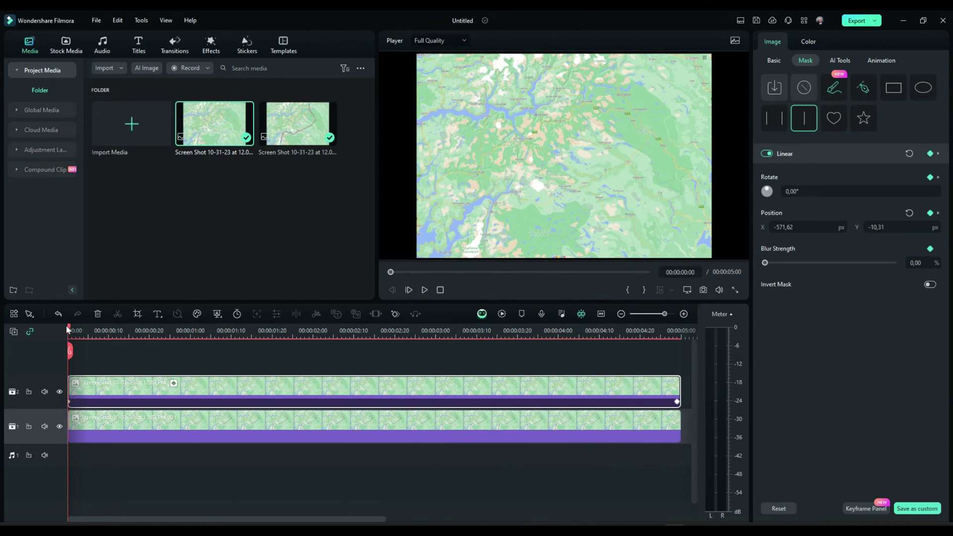
pyautogui.click(425, 289)
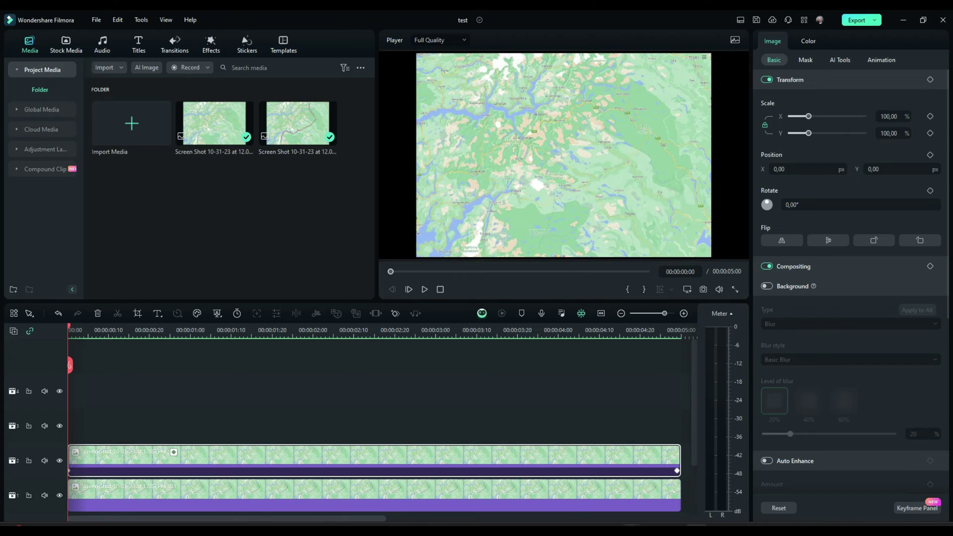
# Import location-icon-clipart-hd-5.png from the Maps folder into the project media
pyautogui.moveTo(498, 529)
pyautogui.click(472, 503)
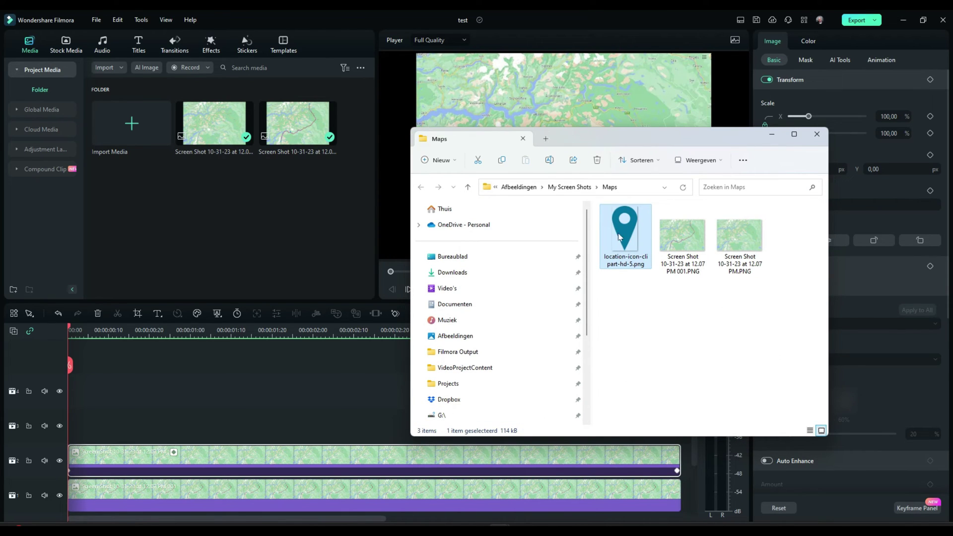
pyautogui.moveTo(618, 228); pyautogui.dragTo(164, 230)
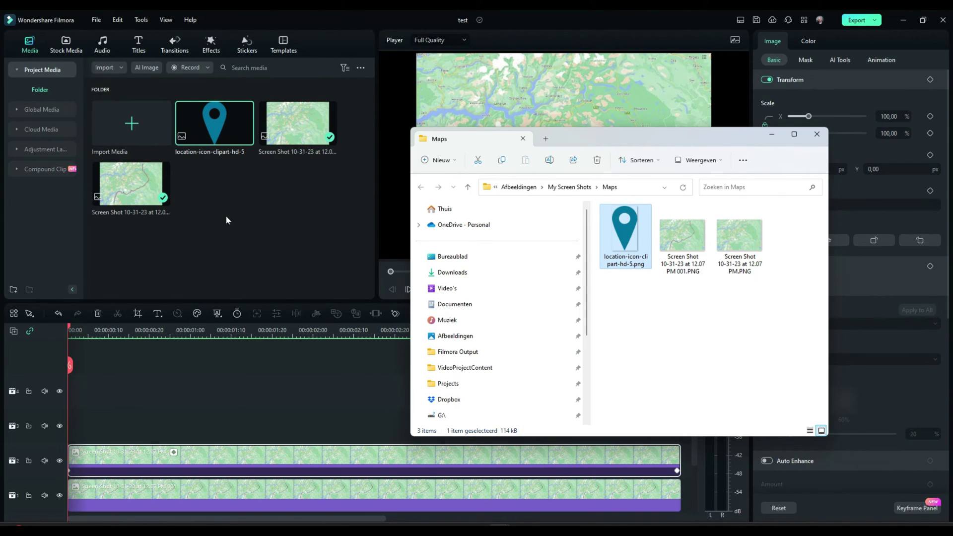
pyautogui.click(772, 136)
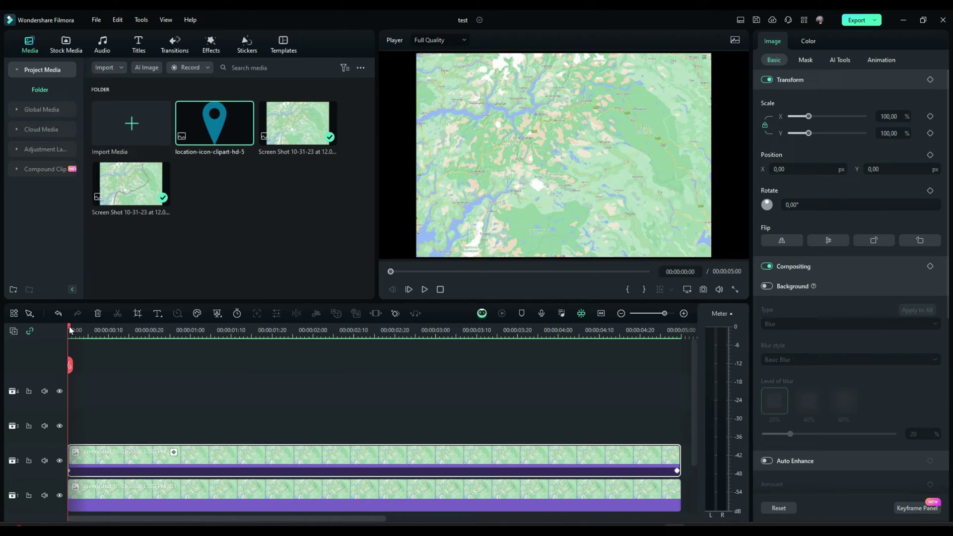
# Move the playhead to 00:00:00:25 and lock the route and base map tracks
pyautogui.moveTo(69, 330); pyautogui.dragTo(171, 332)
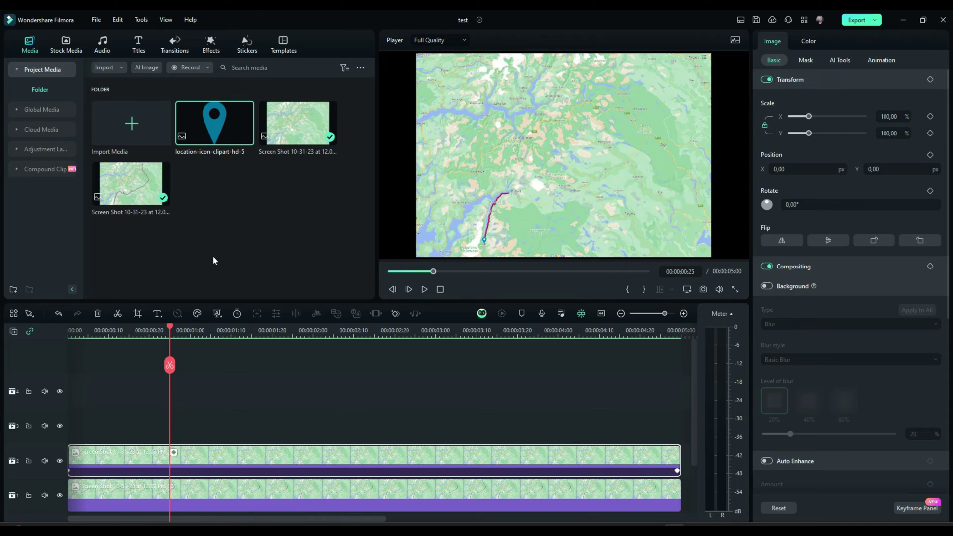
pyautogui.scroll(-1, 133, 438)
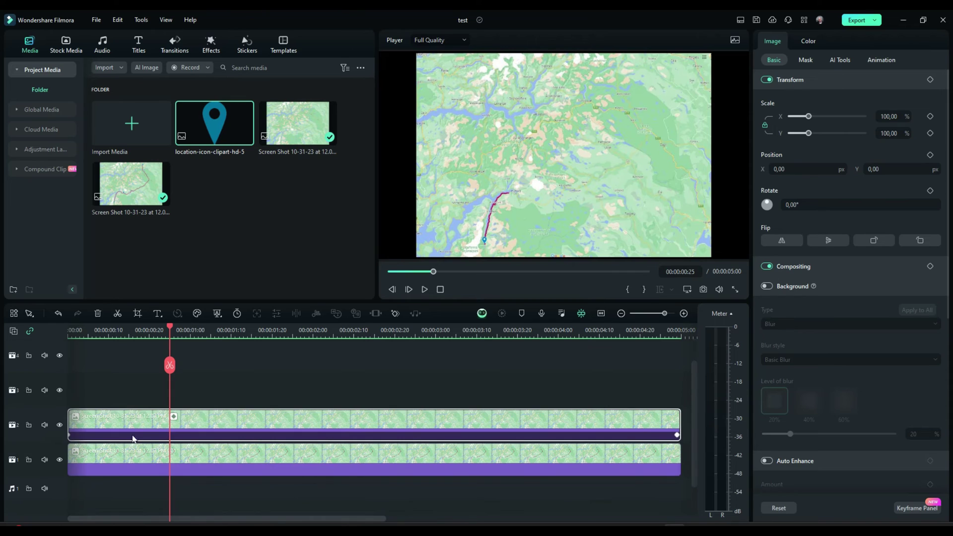
pyautogui.click(29, 425)
pyautogui.click(28, 460)
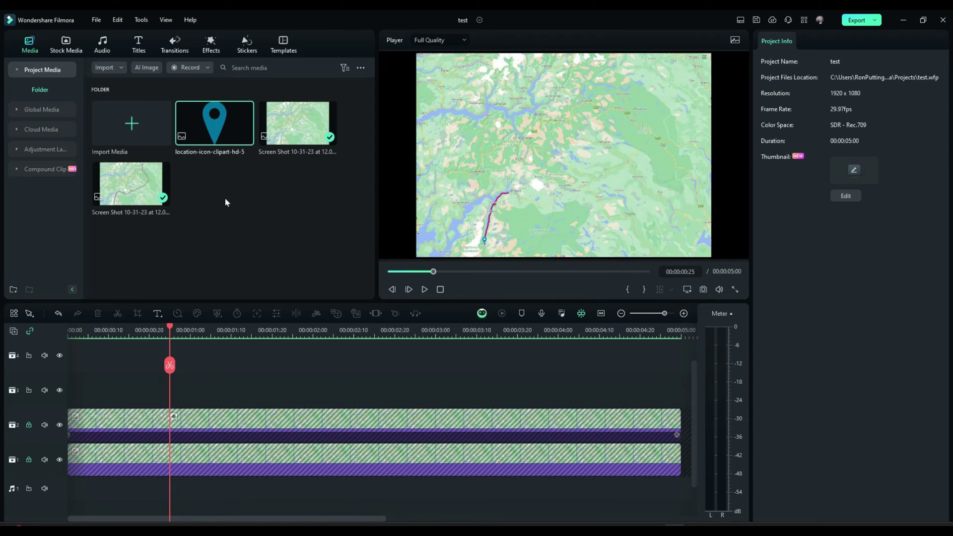
# Place the pin on track 3, scaled to 8.47% at the route's tip (X -282.20, Y -145.00)
pyautogui.moveTo(212, 116); pyautogui.dragTo(184, 387)
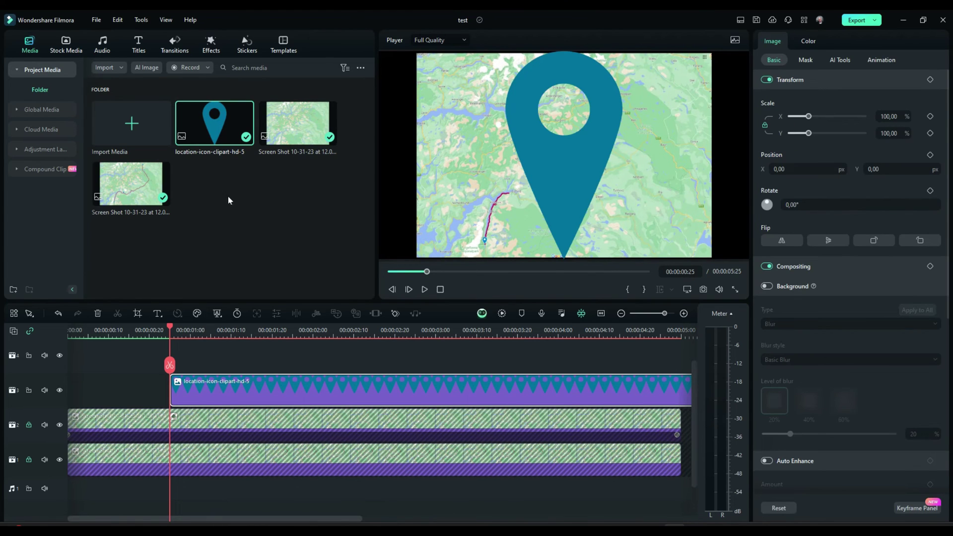
pyautogui.click(558, 169)
pyautogui.moveTo(622, 259); pyautogui.dragTo(507, 180)
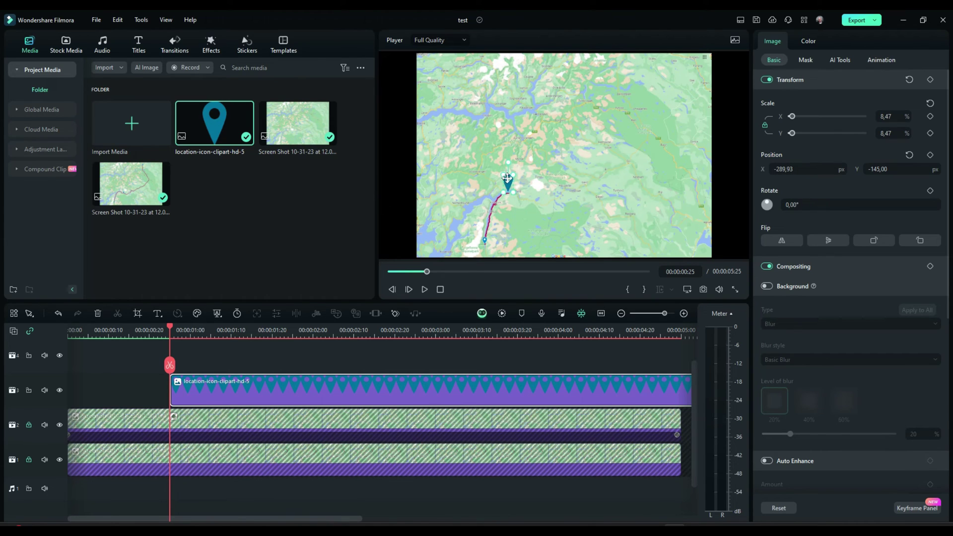
pyautogui.moveTo(507, 178); pyautogui.dragTo(509, 179)
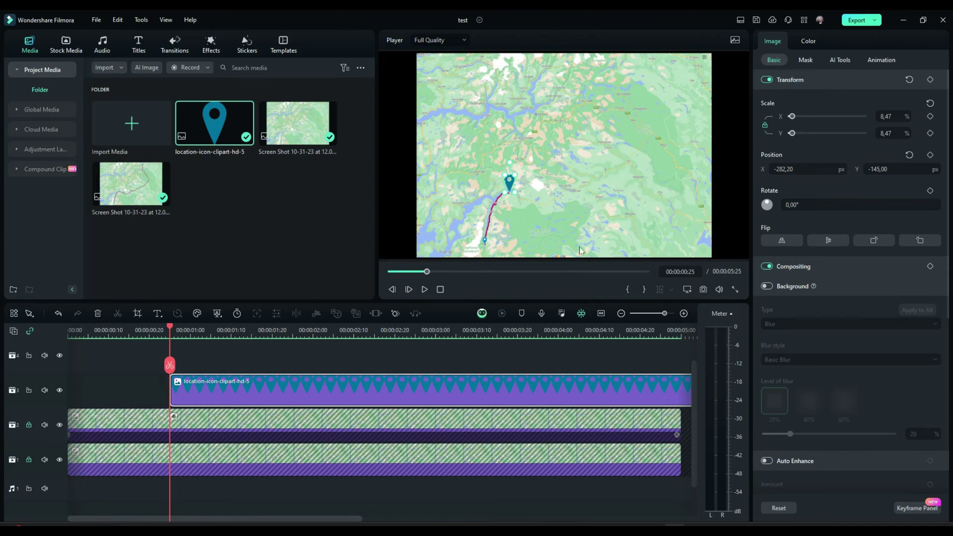
# Apply the Boom! motion from Preset Motions (Legacy) to the location pin
pyautogui.click(877, 62)
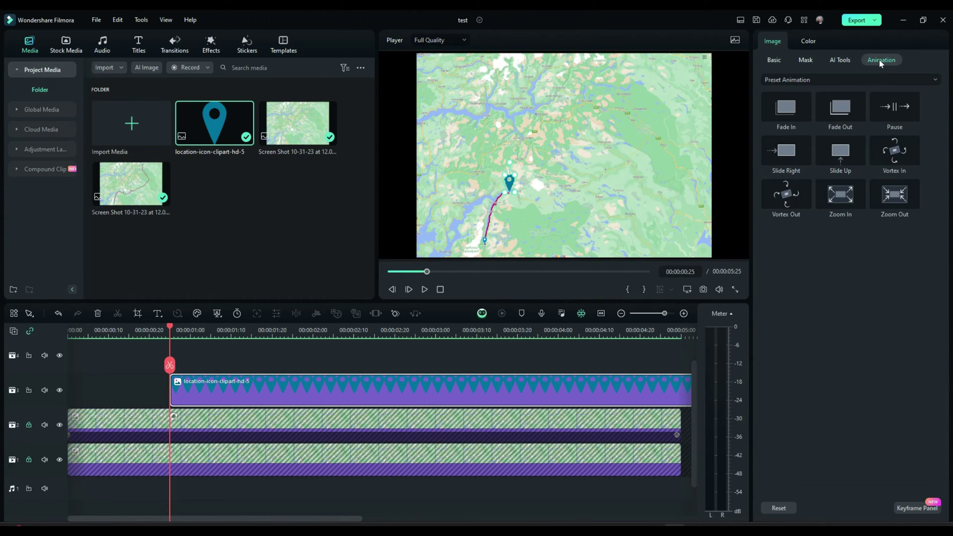
pyautogui.click(935, 81)
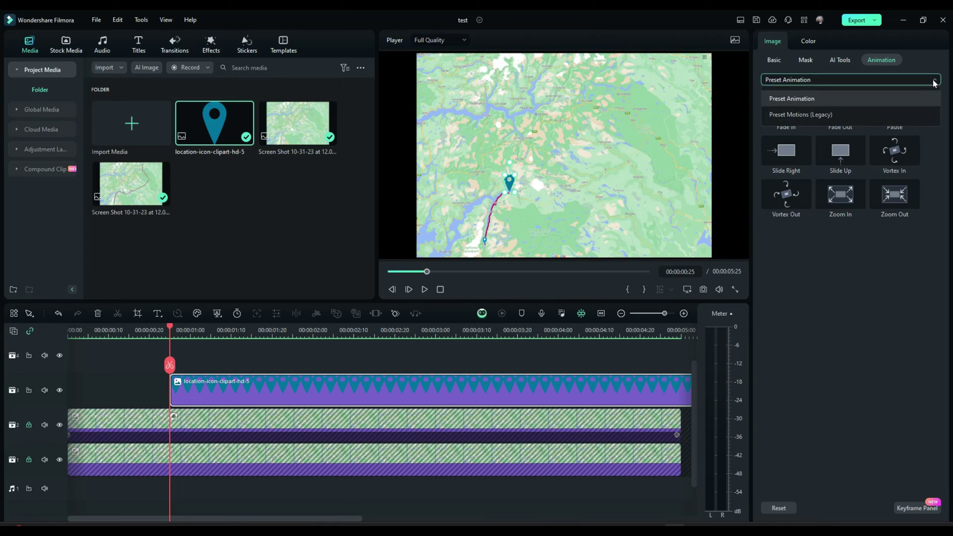
pyautogui.click(819, 118)
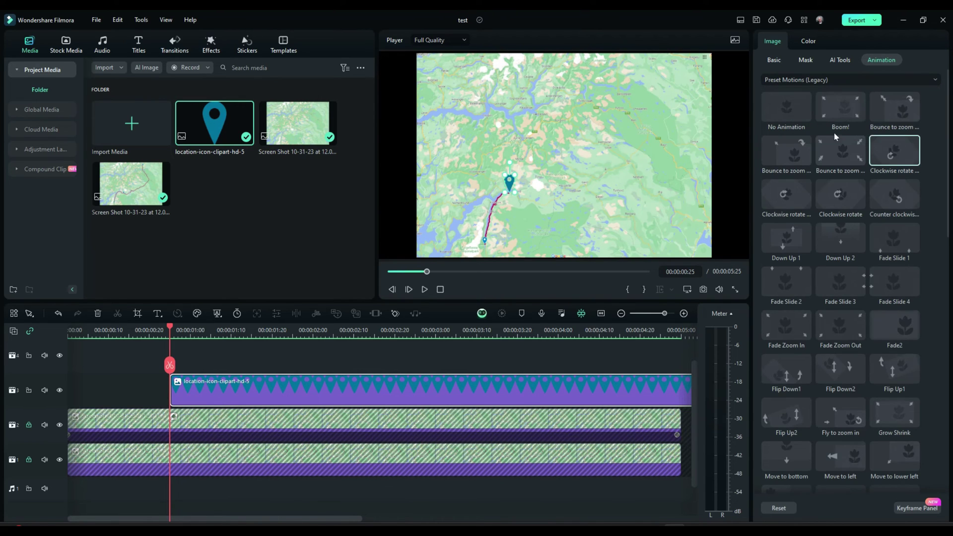
pyautogui.doubleClick(835, 107)
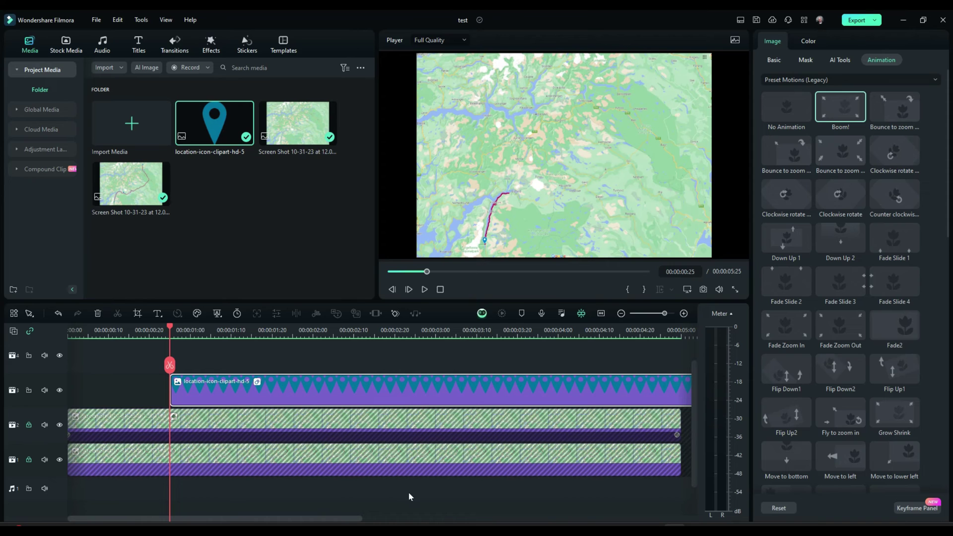
# Trim the pin clip so it ends with the map clips at 00:00:05:00
pyautogui.moveTo(332, 522); pyautogui.dragTo(407, 518)
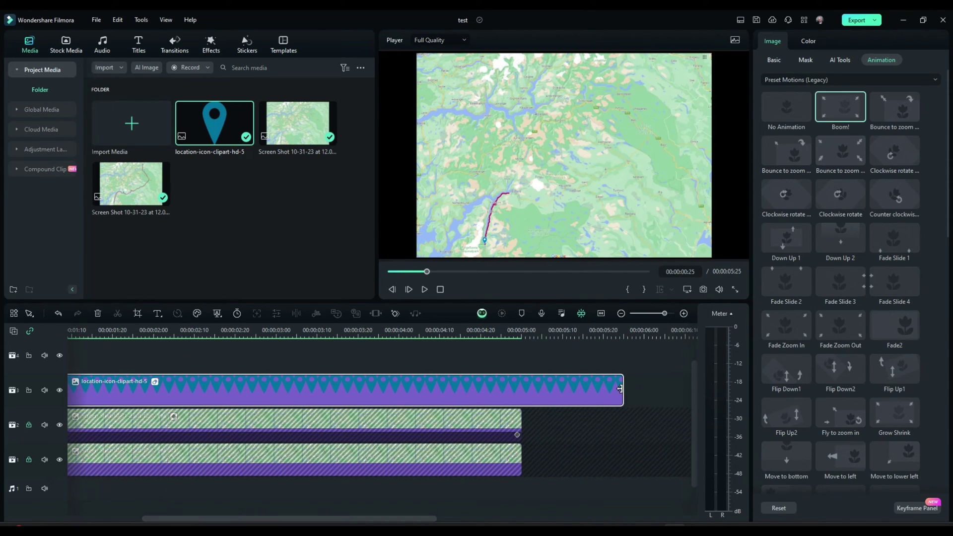
pyautogui.moveTo(622, 391); pyautogui.dragTo(521, 387)
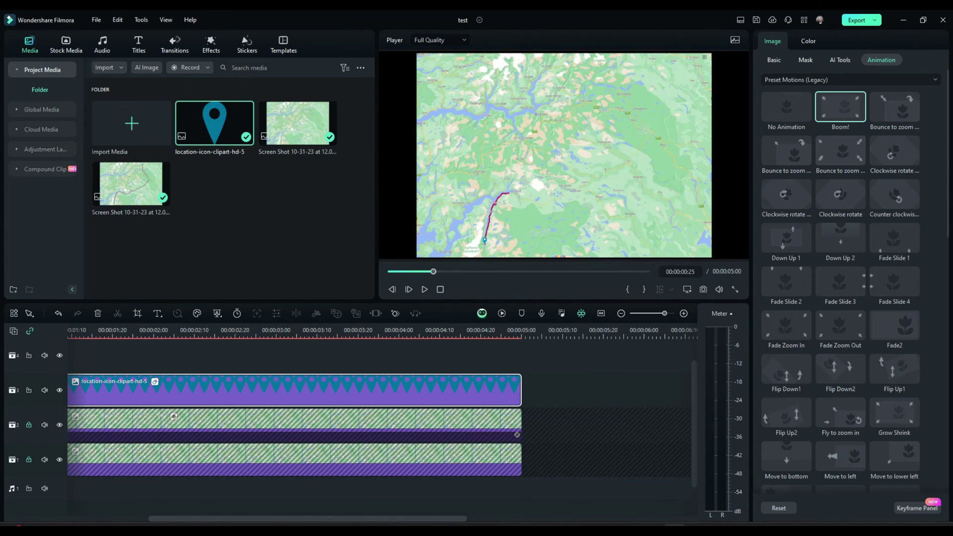
pyautogui.moveTo(422, 520); pyautogui.dragTo(343, 519)
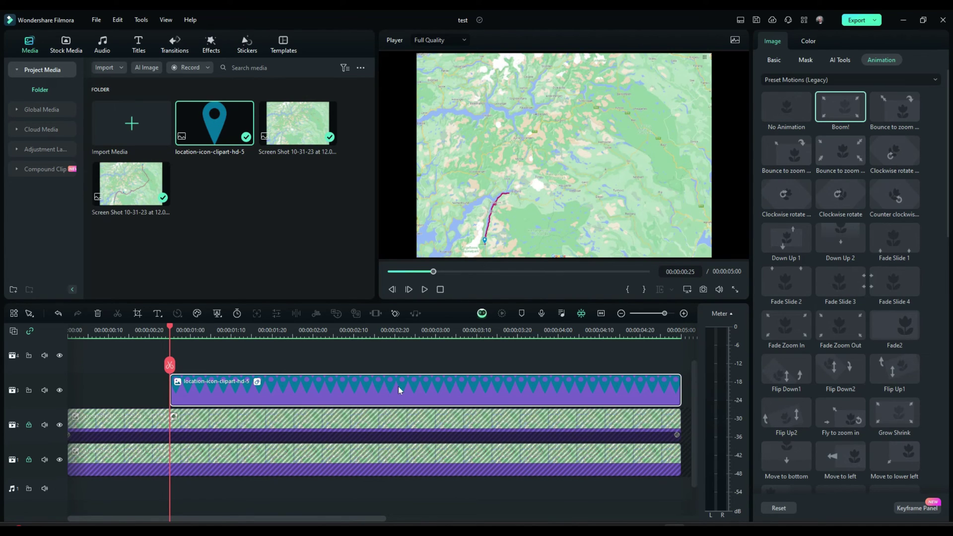
# Copy the pin clip, lock track 3, and paste a trimmed copy onto track 4 later in the animation
pyautogui.rightClick(403, 386)
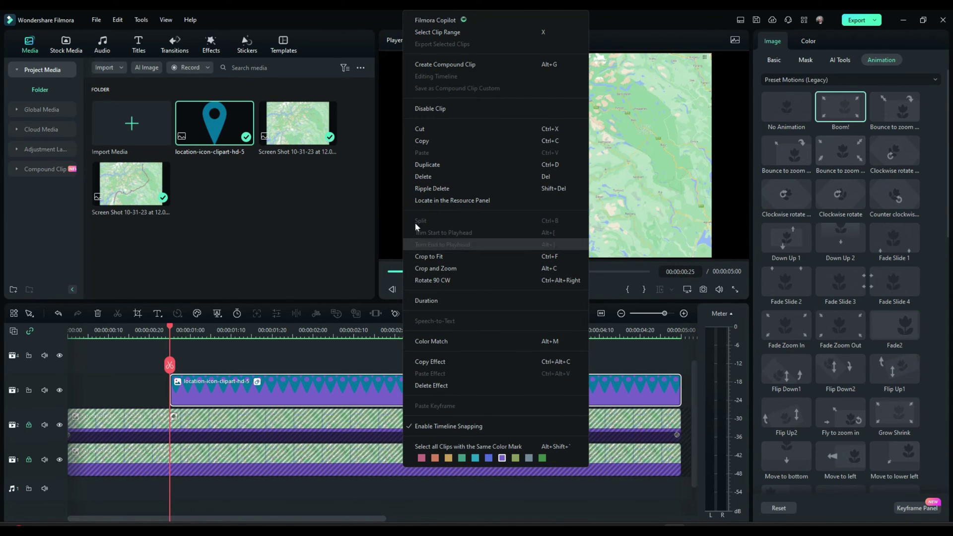
pyautogui.click(423, 141)
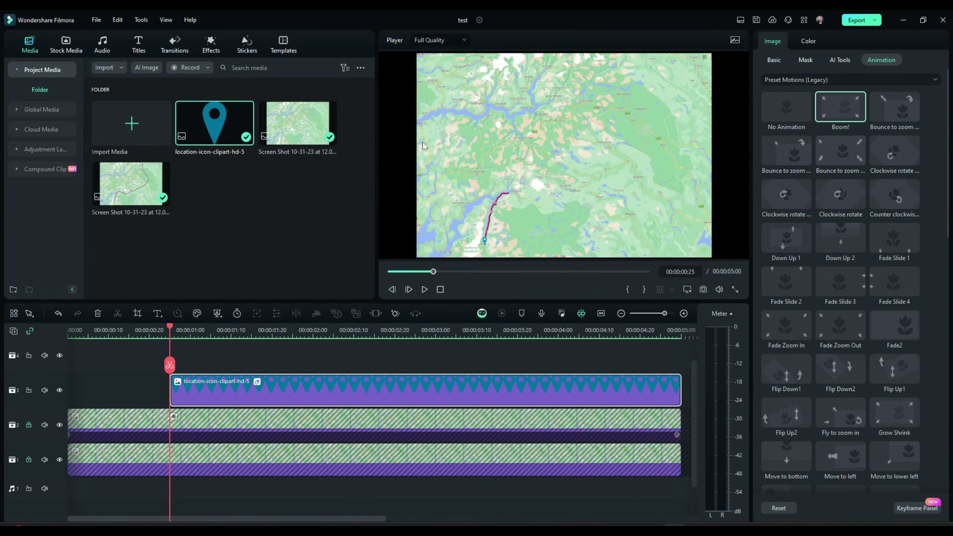
pyautogui.click(29, 390)
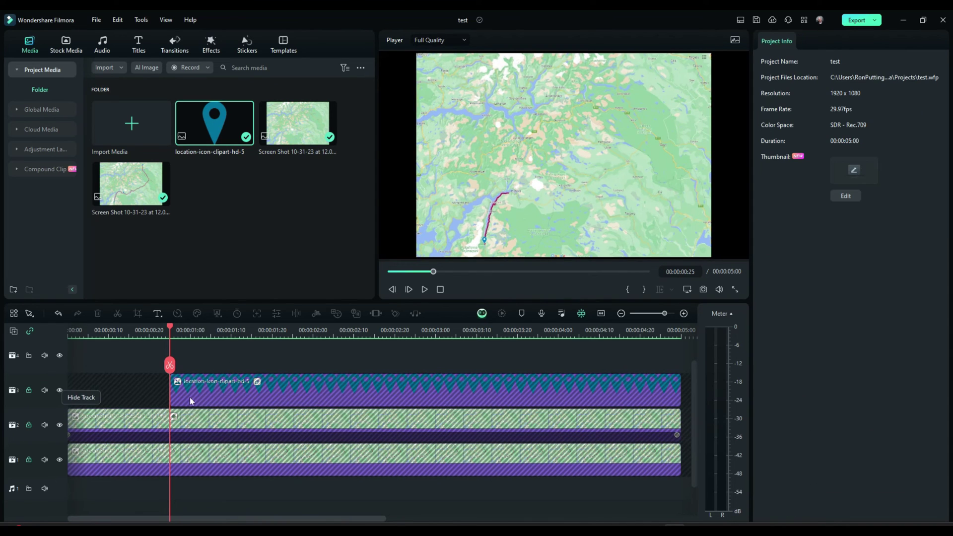
pyautogui.moveTo(170, 328); pyautogui.dragTo(383, 331)
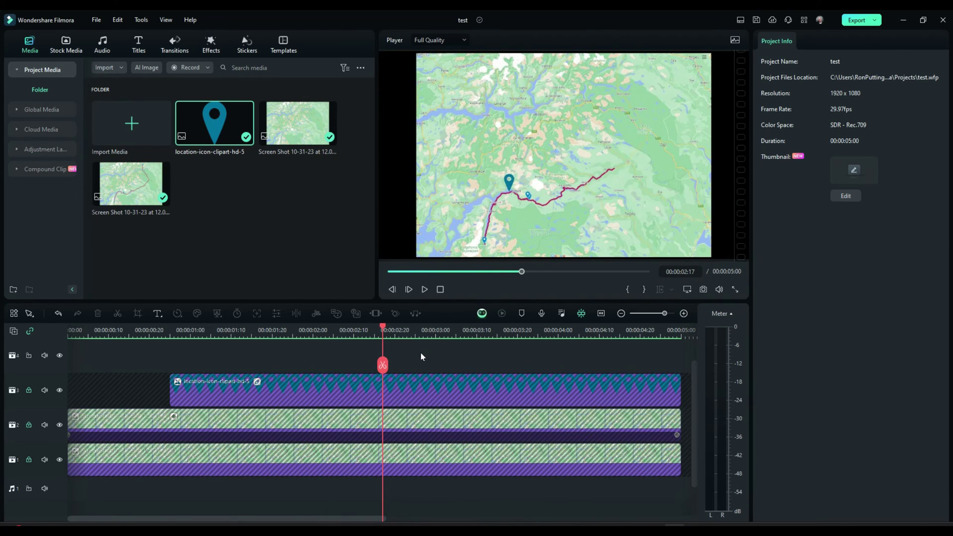
pyautogui.hotkey('ctrl', 'v')
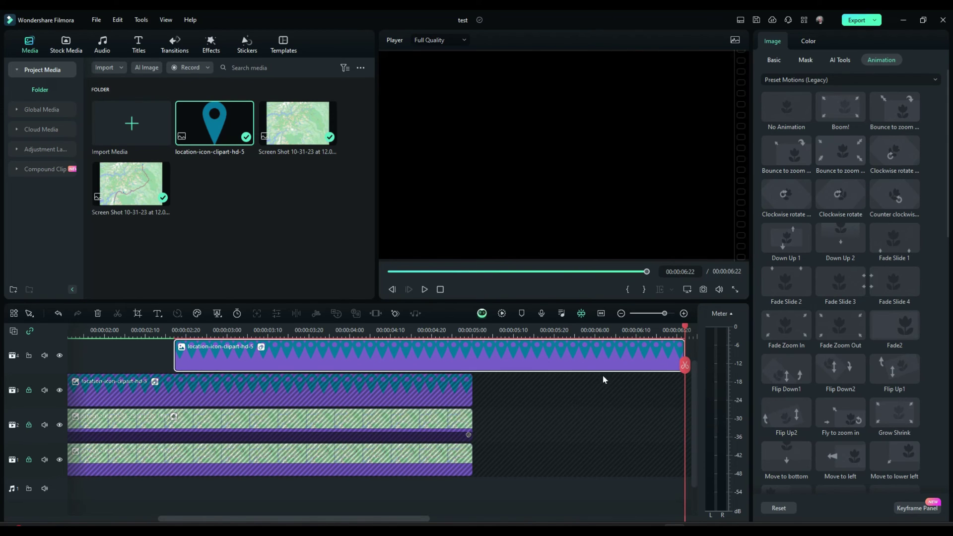
pyautogui.moveTo(683, 353); pyautogui.dragTo(466, 354)
pyautogui.moveTo(385, 518); pyautogui.dragTo(291, 518)
# Place the second pin further up-right along the red route from about 00:00:02:17, checking the timing
pyautogui.click(488, 331)
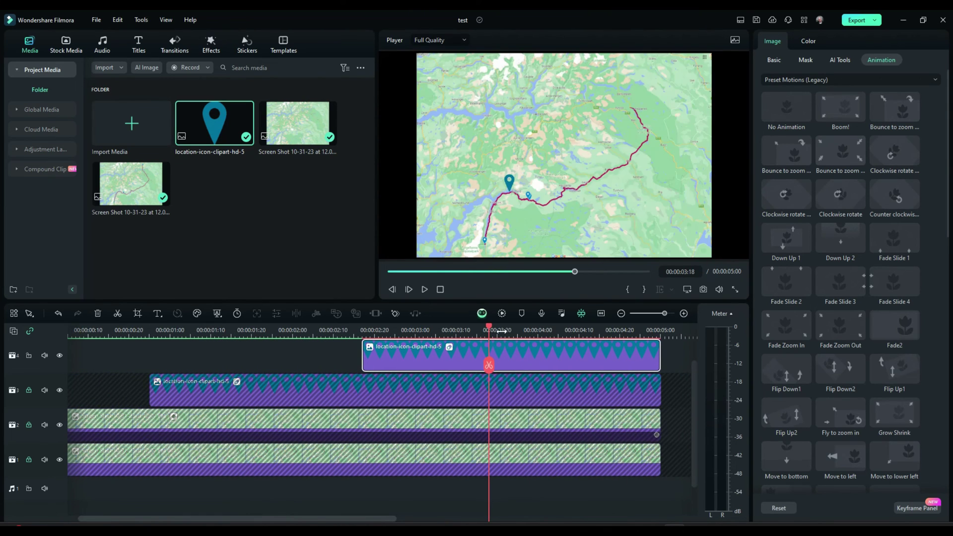
pyautogui.moveTo(489, 330); pyautogui.dragTo(362, 329)
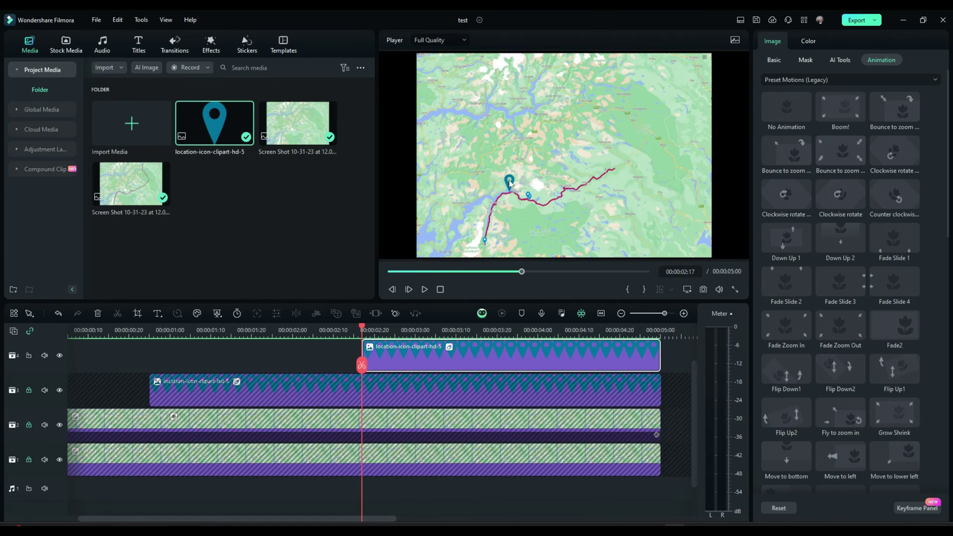
pyautogui.moveTo(509, 182); pyautogui.dragTo(531, 181)
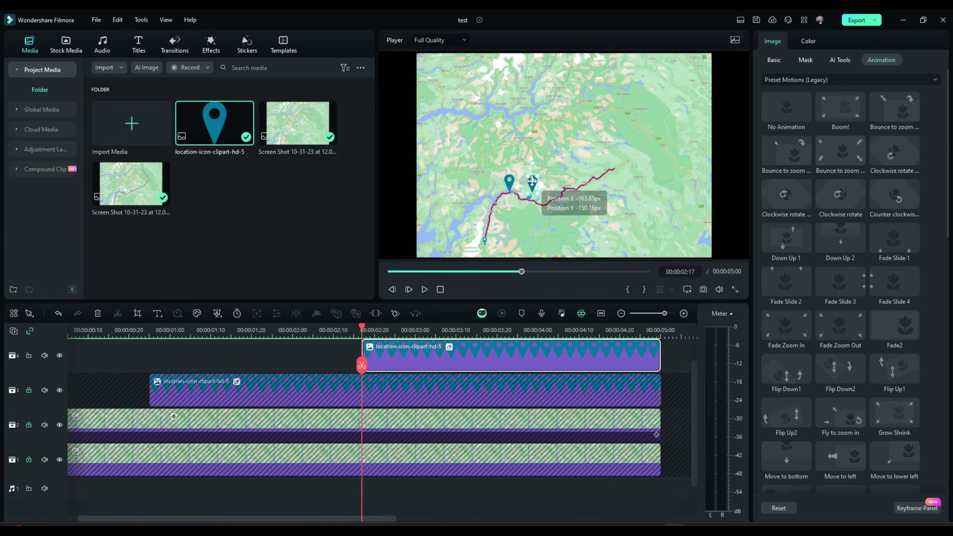
pyautogui.moveTo(531, 181); pyautogui.dragTo(615, 150)
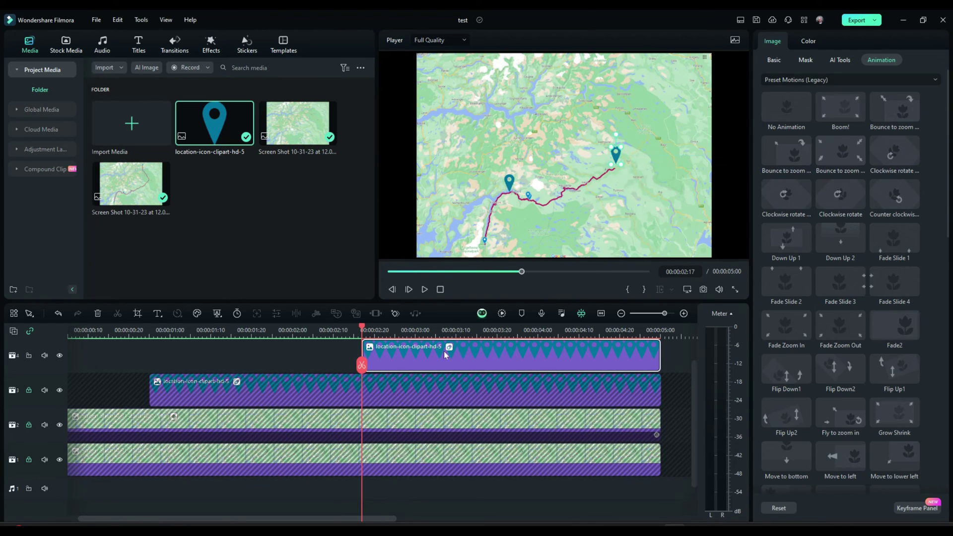
pyautogui.click(370, 330)
pyautogui.moveTo(370, 330); pyautogui.dragTo(440, 324)
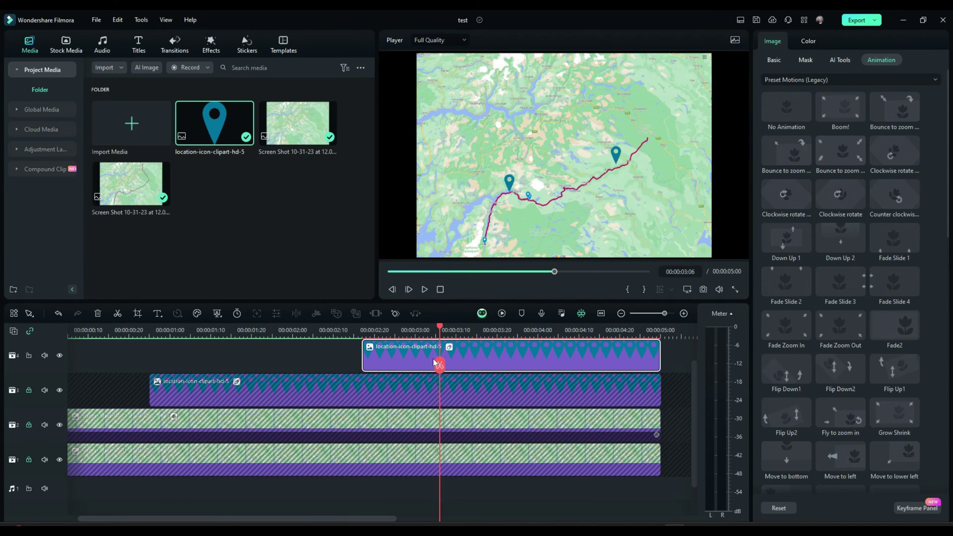
pyautogui.moveTo(440, 331); pyautogui.dragTo(72, 330)
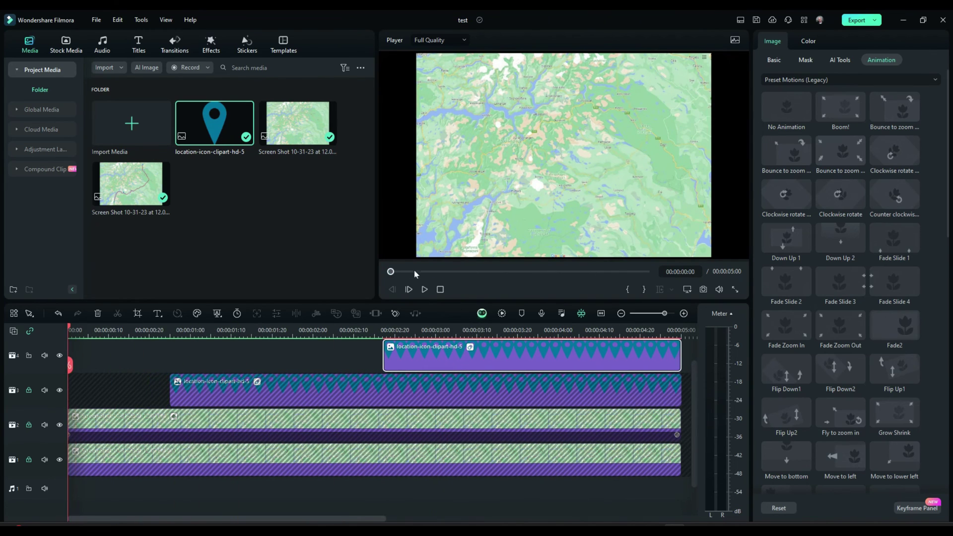
pyautogui.click(424, 289)
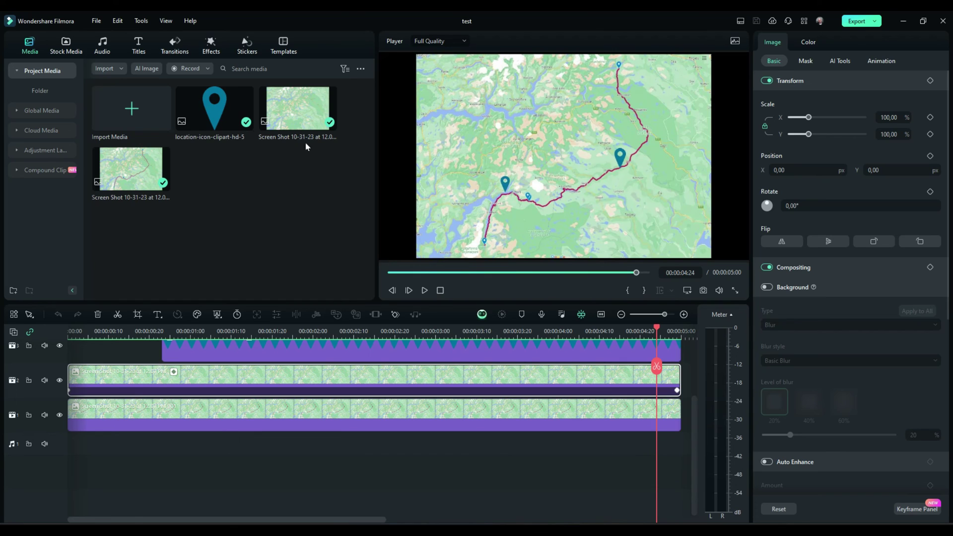
# Export the animation as 'test' and add the video to a new project's media and video track
pyautogui.click(855, 22)
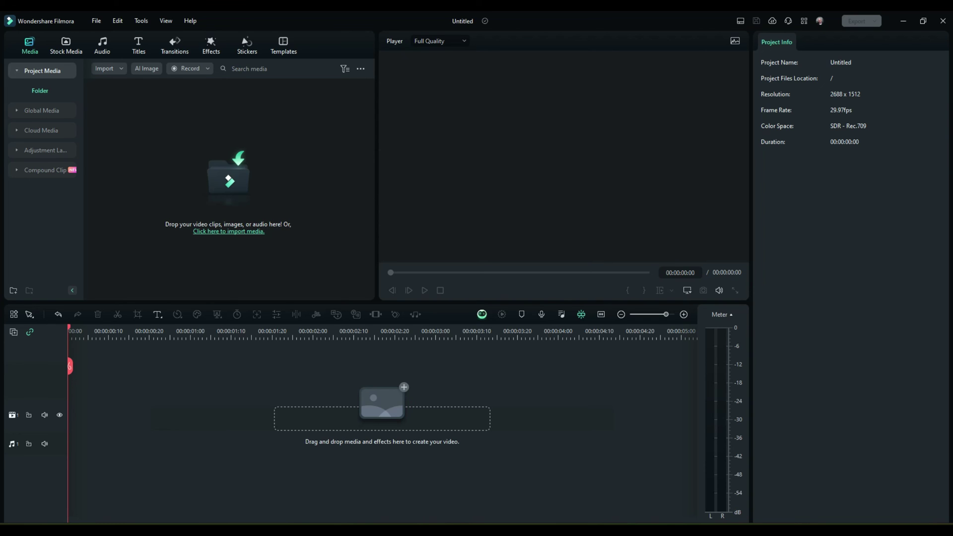
pyautogui.moveTo(0, 189); pyautogui.dragTo(201, 214)
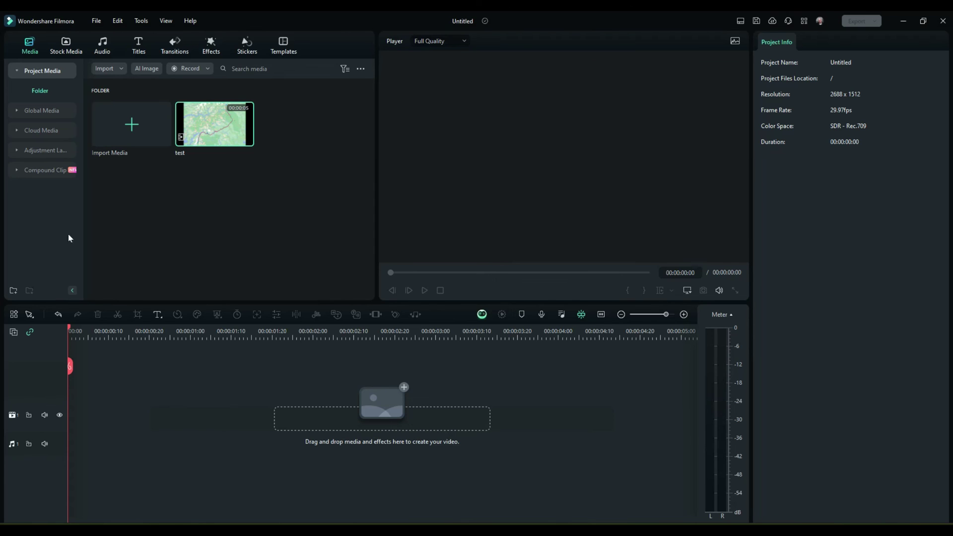
pyautogui.moveTo(210, 129); pyautogui.dragTo(74, 411)
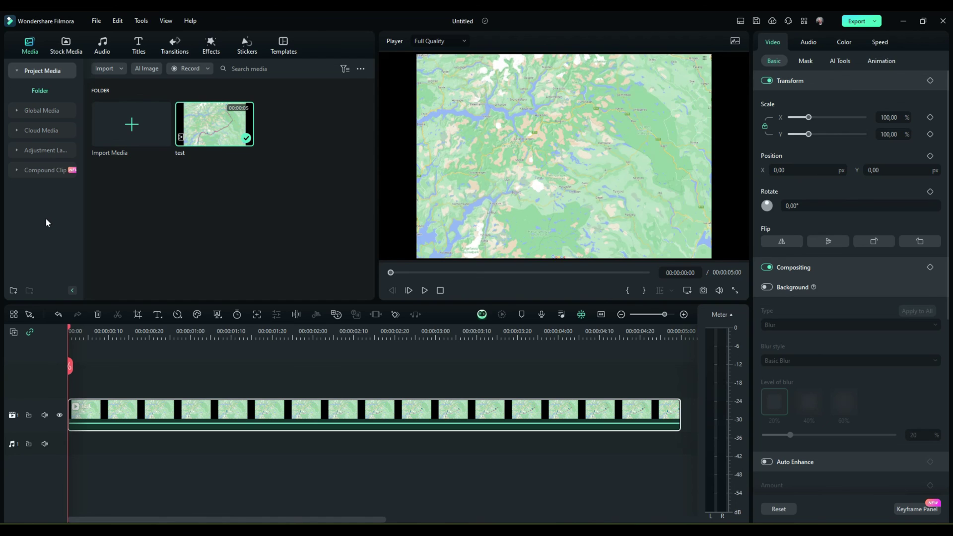
pyautogui.rightClick(268, 417)
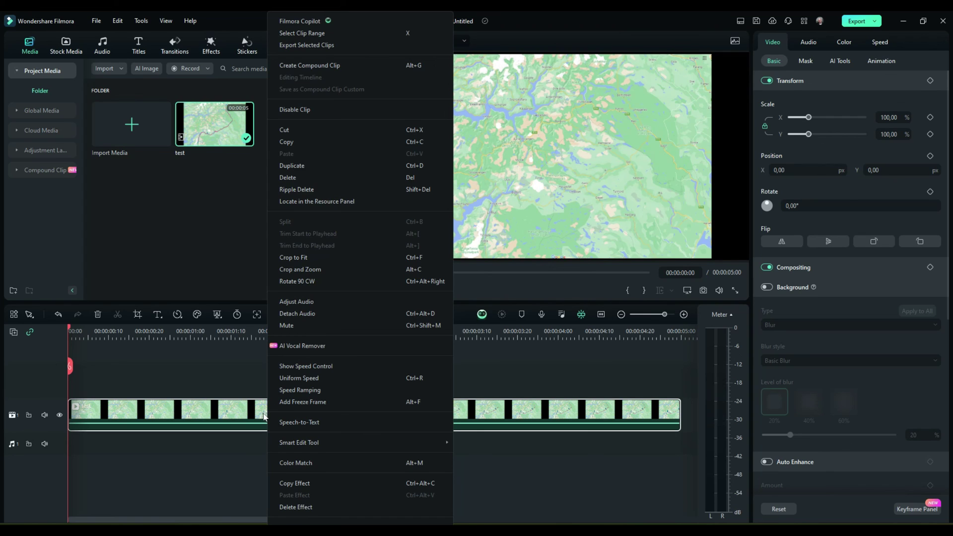
# Apply a Pan & Zoom to the test clip from the route's lower-left start to its upper-right end
pyautogui.click(306, 272)
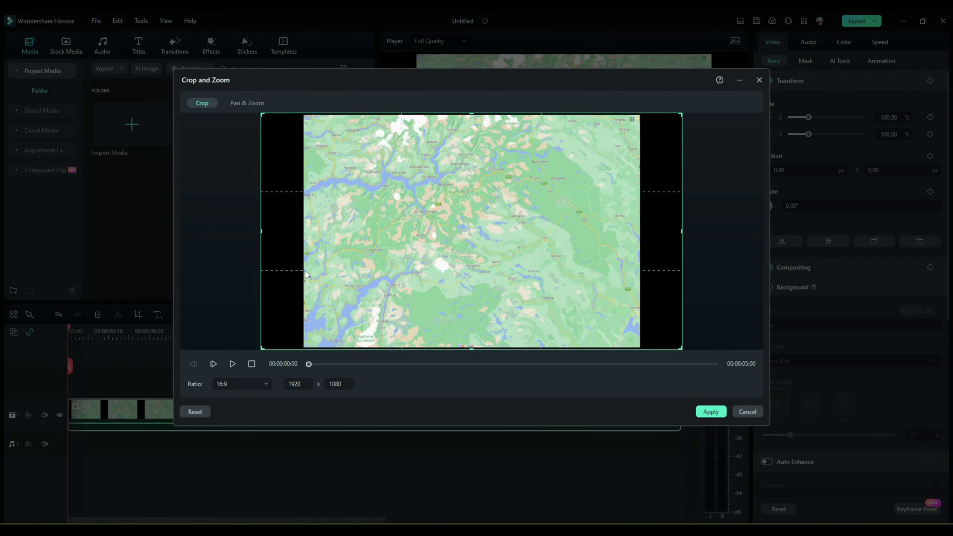
pyautogui.click(249, 105)
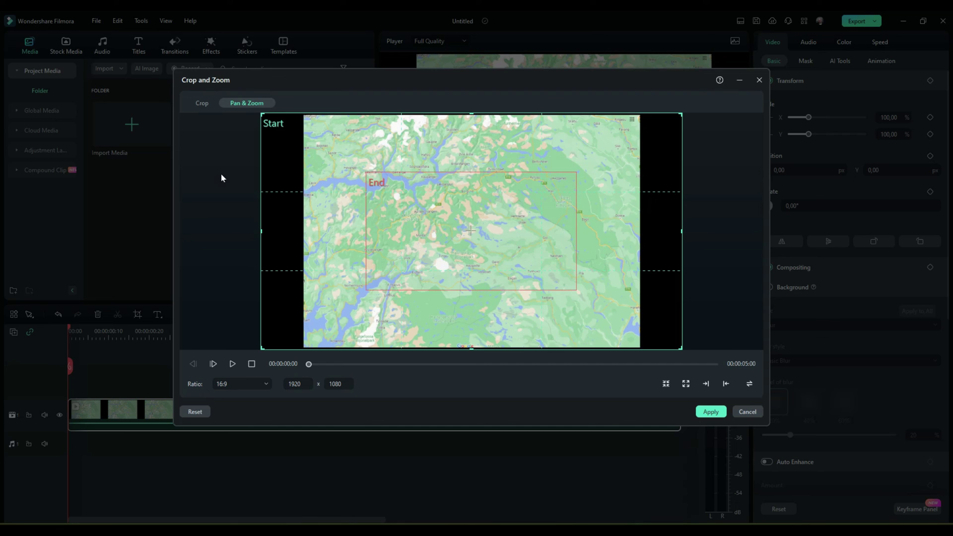
pyautogui.click(706, 385)
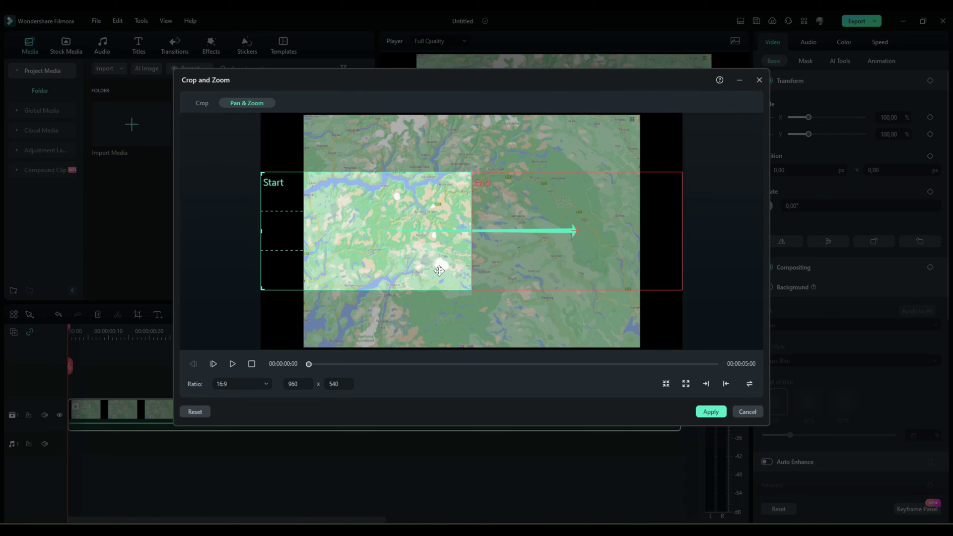
pyautogui.moveTo(438, 271); pyautogui.dragTo(482, 324)
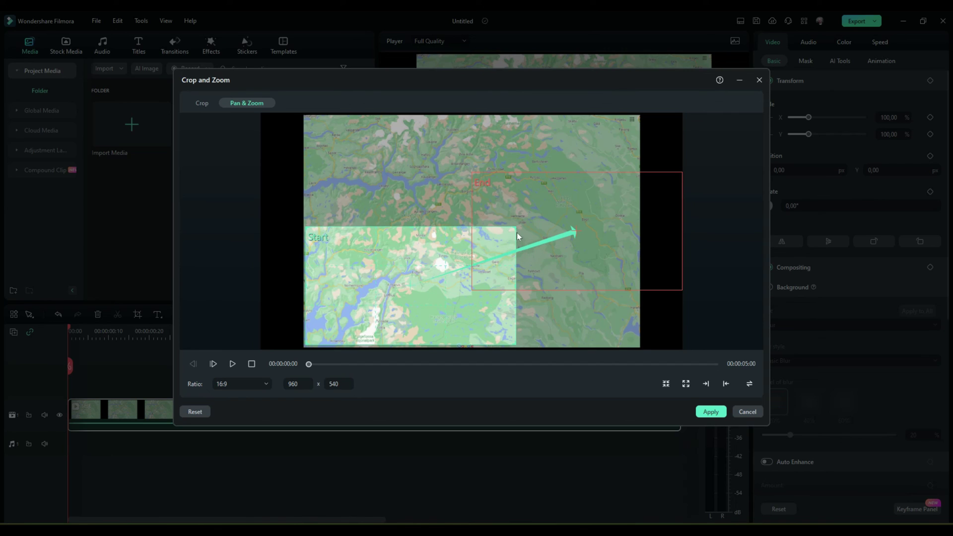
pyautogui.moveTo(515, 228); pyautogui.dragTo(530, 218)
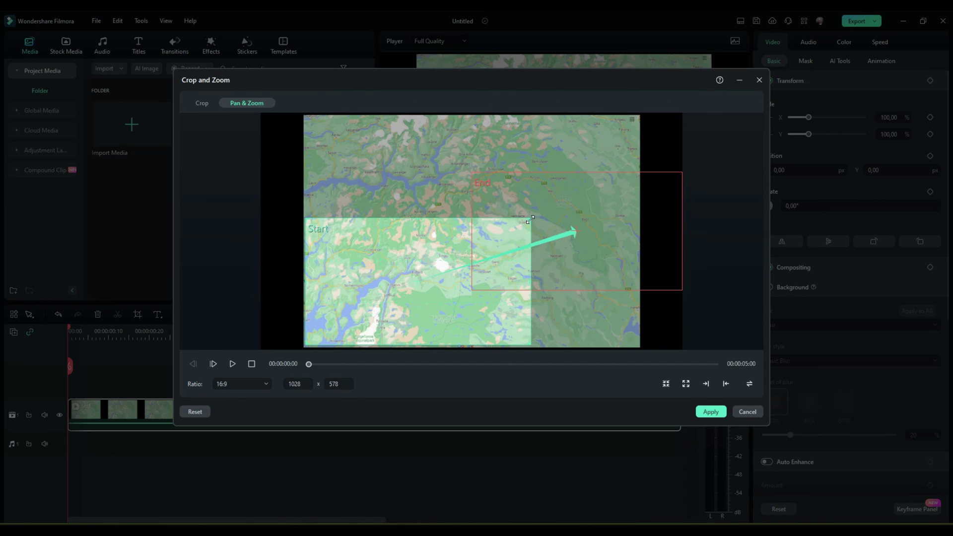
pyautogui.moveTo(604, 272); pyautogui.dragTo(560, 222)
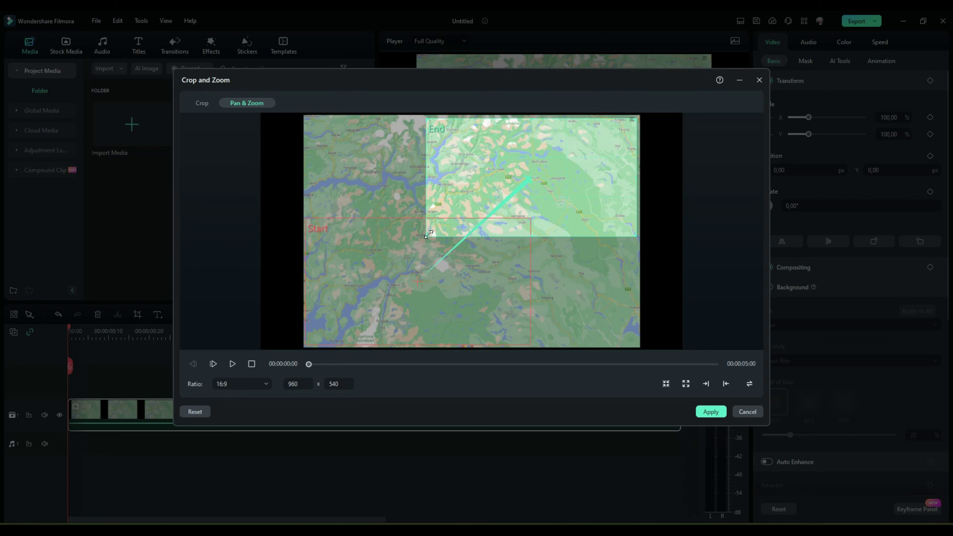
pyautogui.moveTo(427, 233); pyautogui.dragTo(417, 243)
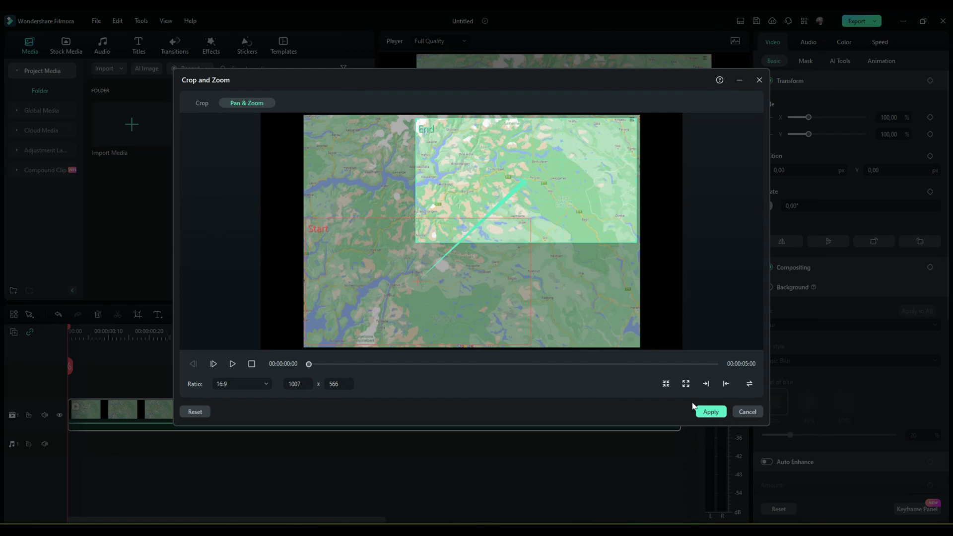
pyautogui.click(710, 412)
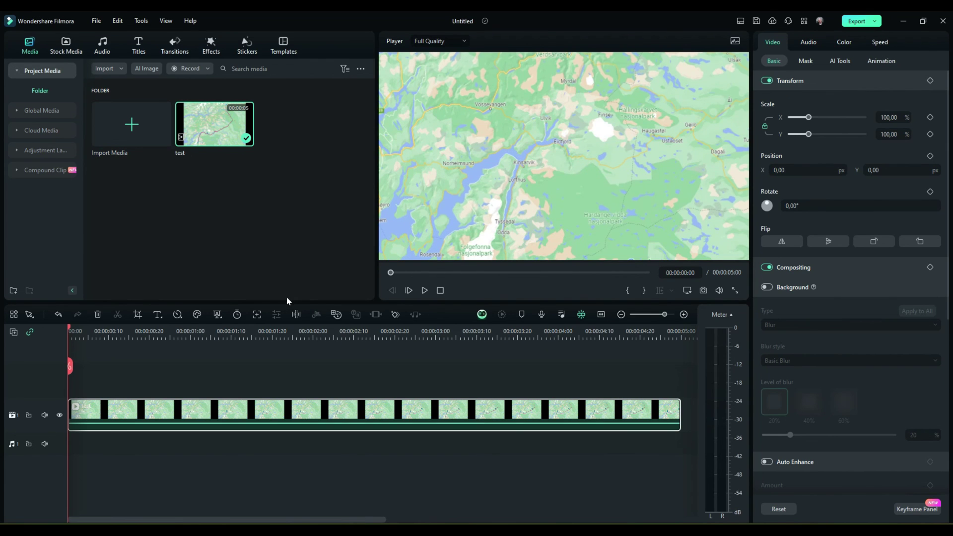
pyautogui.click(425, 291)
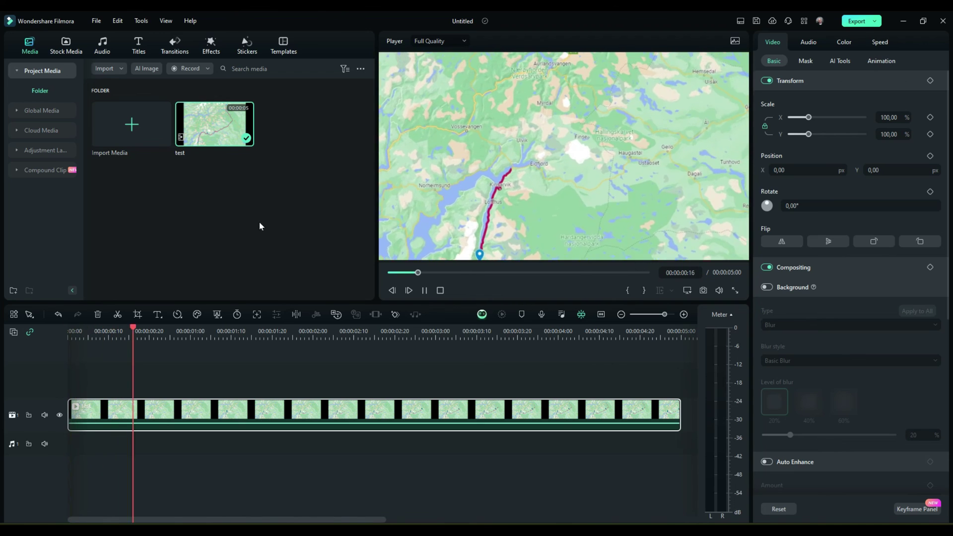